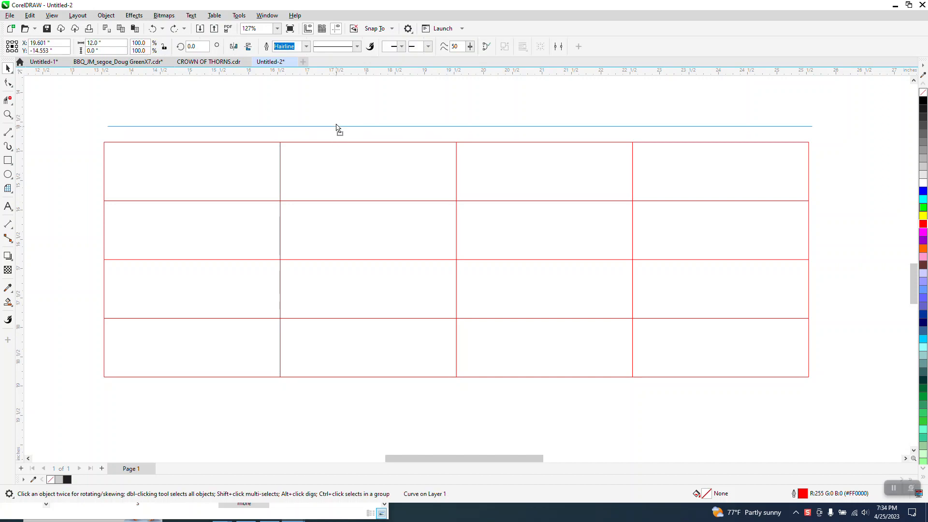
Undo the shifted vertical and top grid lines so the red grid is intact again.
left_click_drag(280, 164, 285, 161)
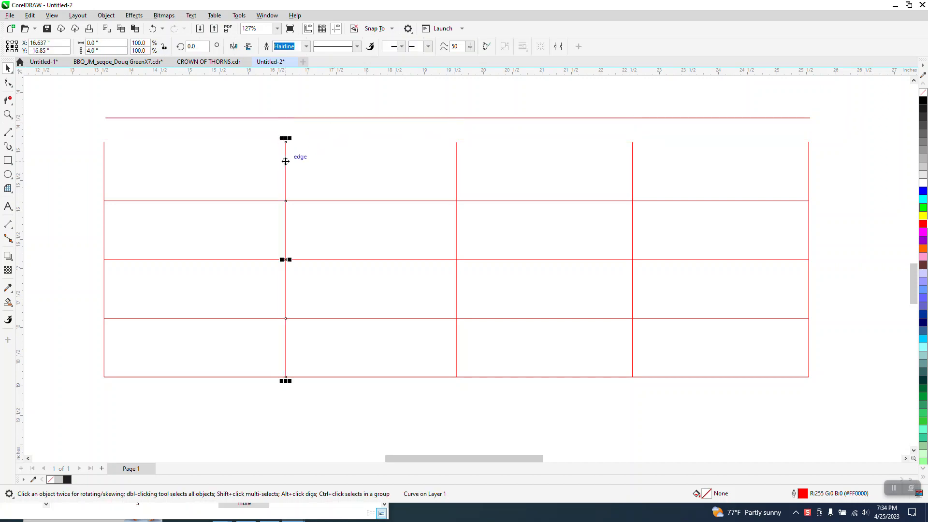
left_click(152, 29)
left_click(152, 30)
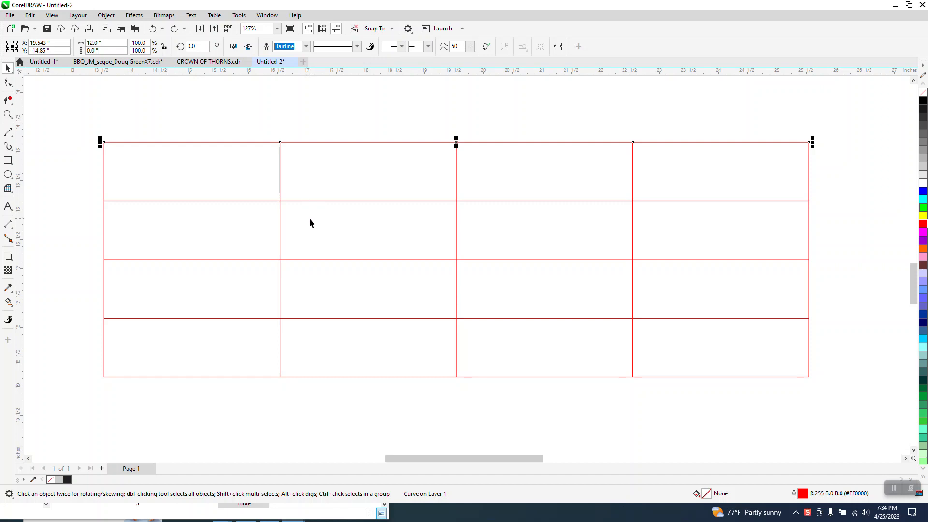
scroll(310, 219, "down", 1)
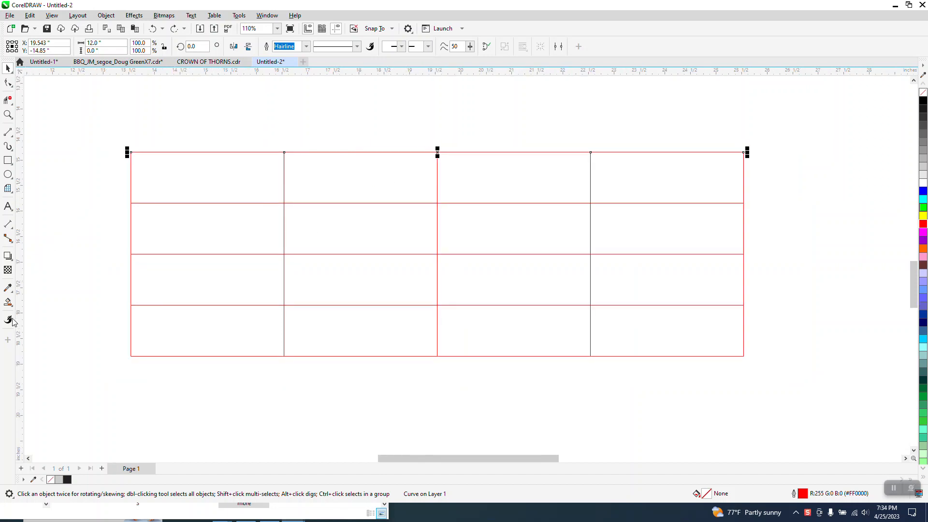
Create a Smart Fill shape from the grid's top-left cell, then return to the Pick tool.
left_click(8, 302)
left_click(258, 170)
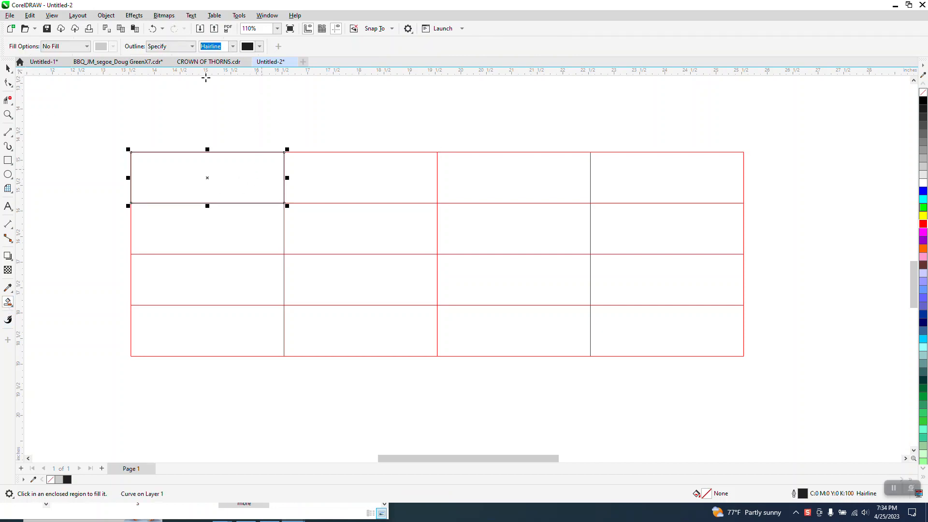
left_click(8, 68)
key("space")
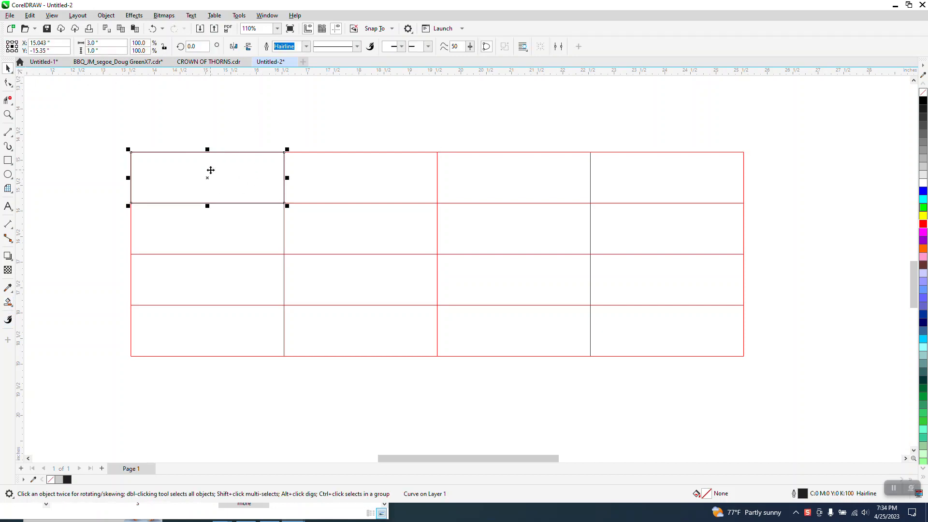
Clear the selection and marquee-select the whole old grid.
left_click(218, 147)
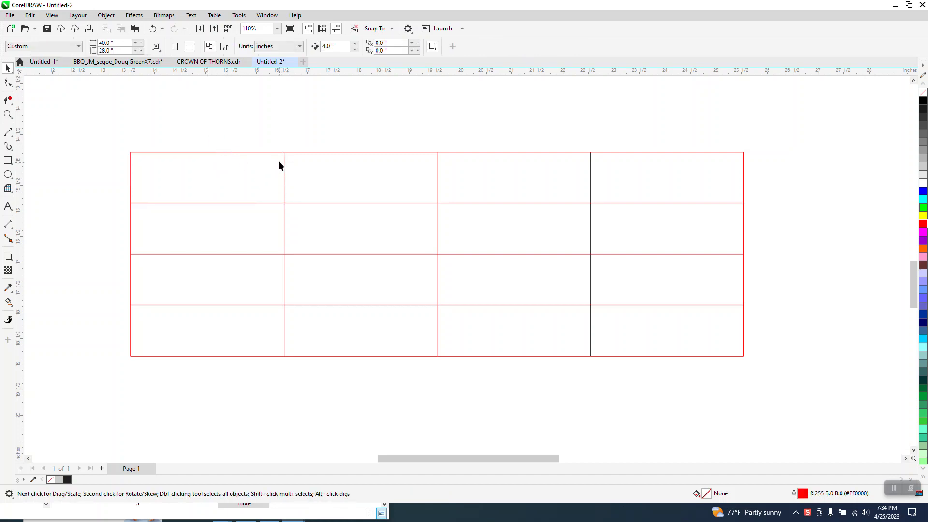
scroll(280, 160, "down", 2)
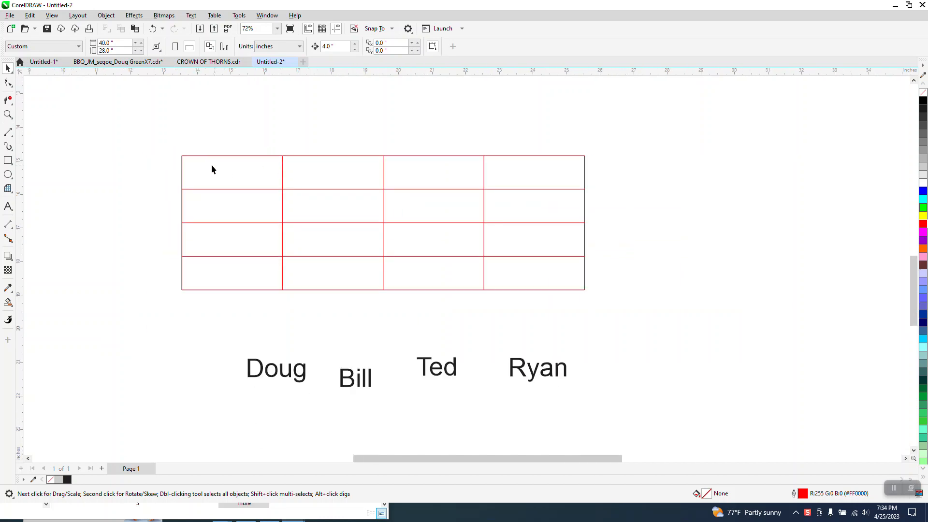
left_click_drag(166, 202, 630, 293)
Delete the old grid and create a new 4-row, 4-column table, 4.0" high by 12.0" wide.
key("Delete")
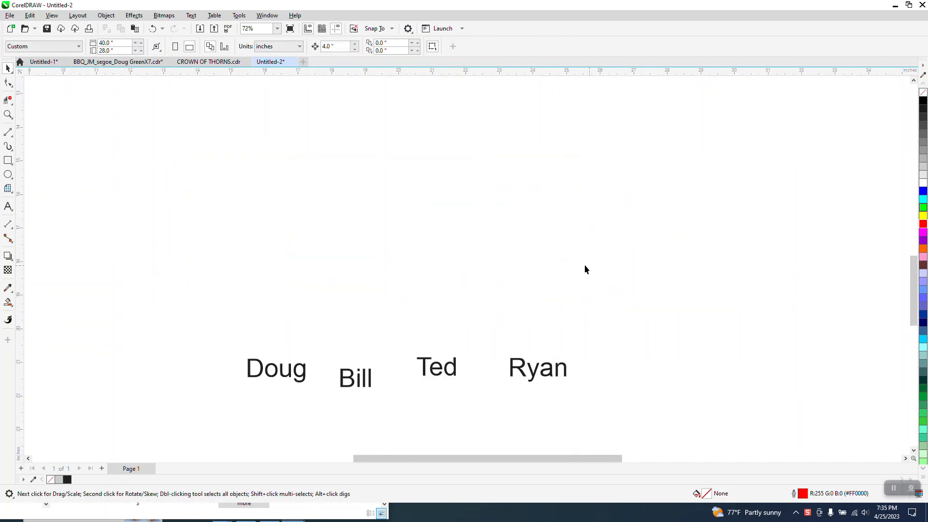
left_click(215, 15)
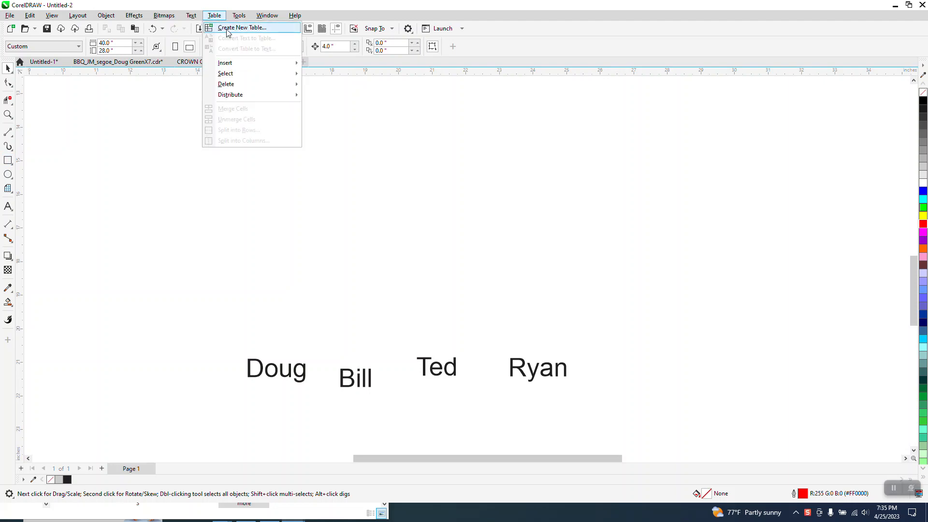
left_click(227, 29)
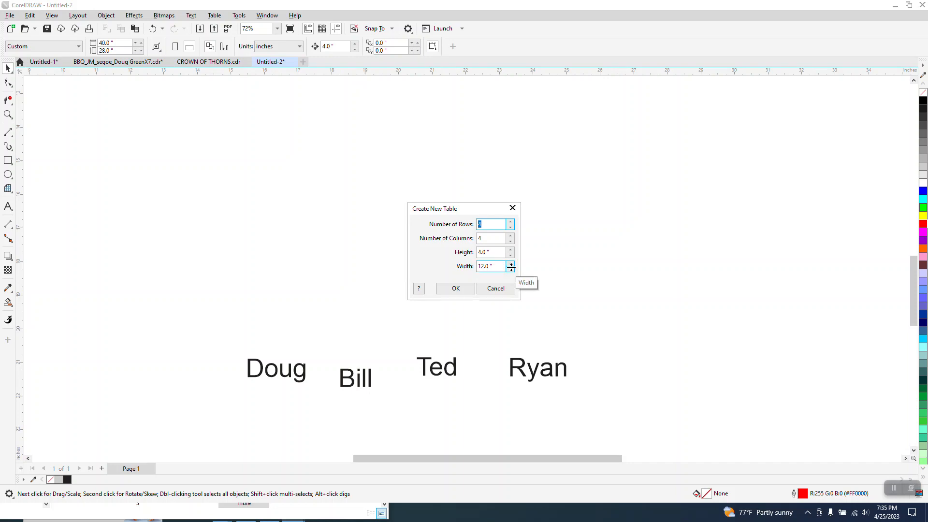
left_click(465, 289)
scroll(462, 290, "down", 1)
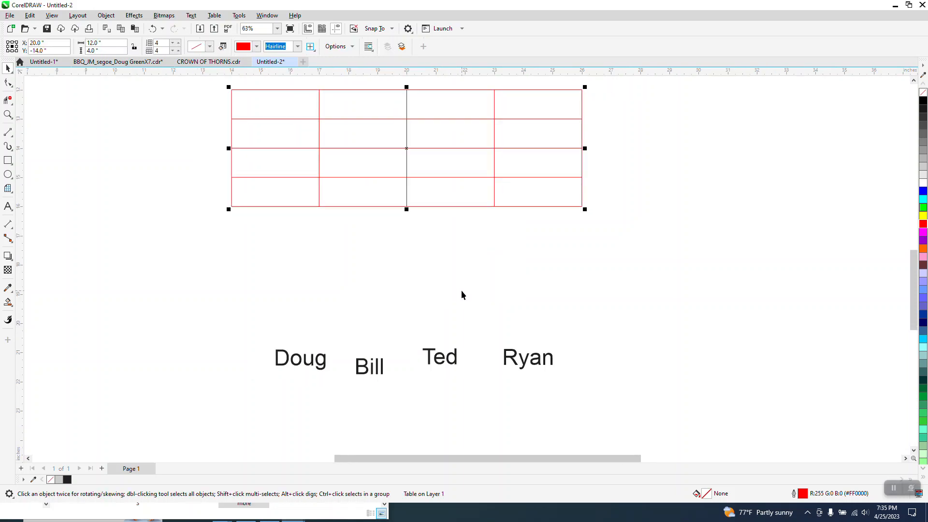
Move the new table down nearer the names and break it apart into separate lines.
left_click_drag(406, 150, 416, 240)
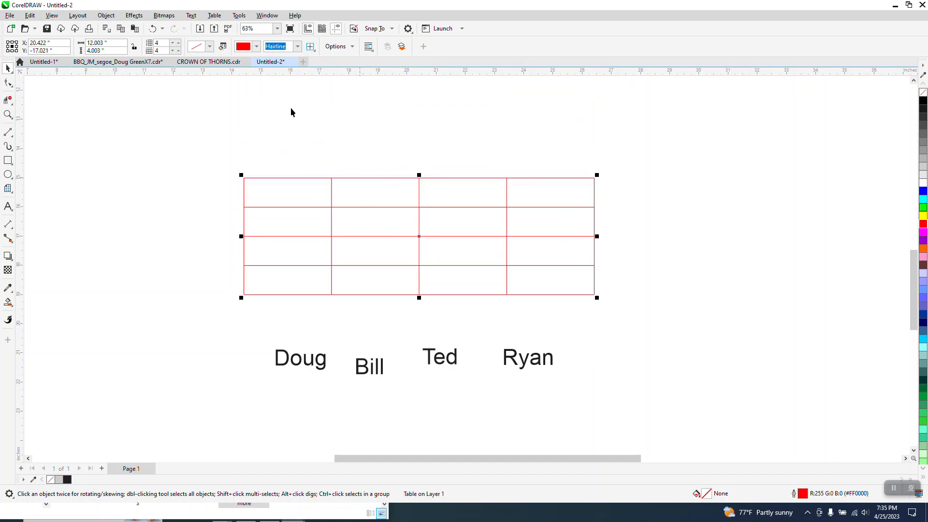
left_click(134, 17)
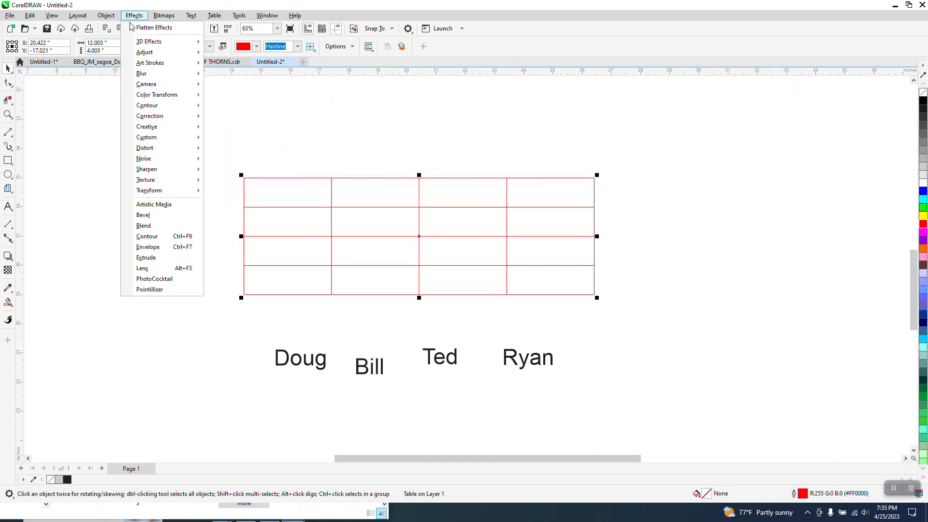
mouse_move(110, 19)
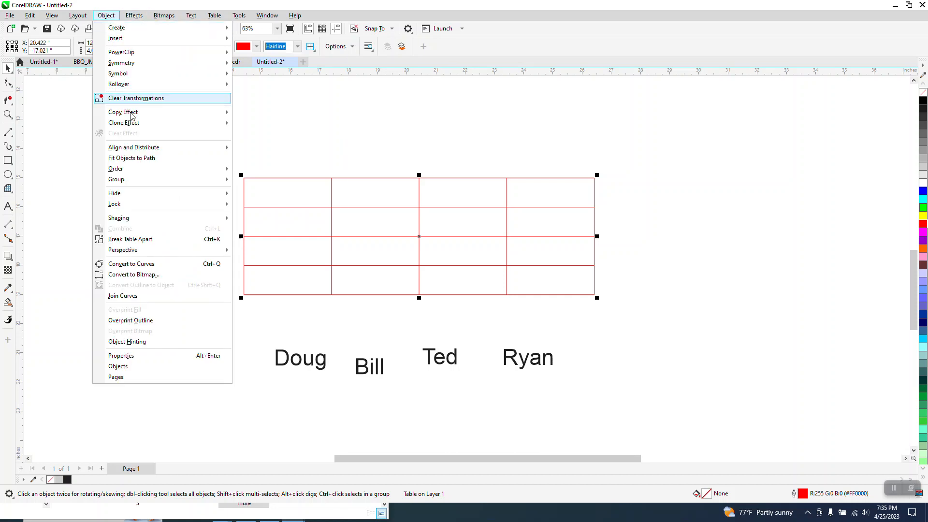
left_click(153, 237)
Ungroup all the grid lines, then drag the top line up and shift a vertical line right.
left_click_drag(201, 151, 650, 315)
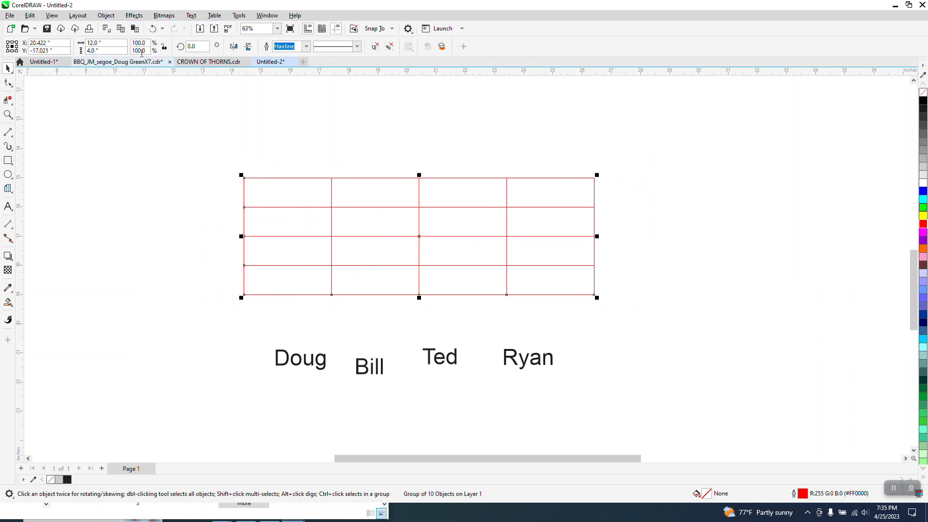
left_click(114, 17)
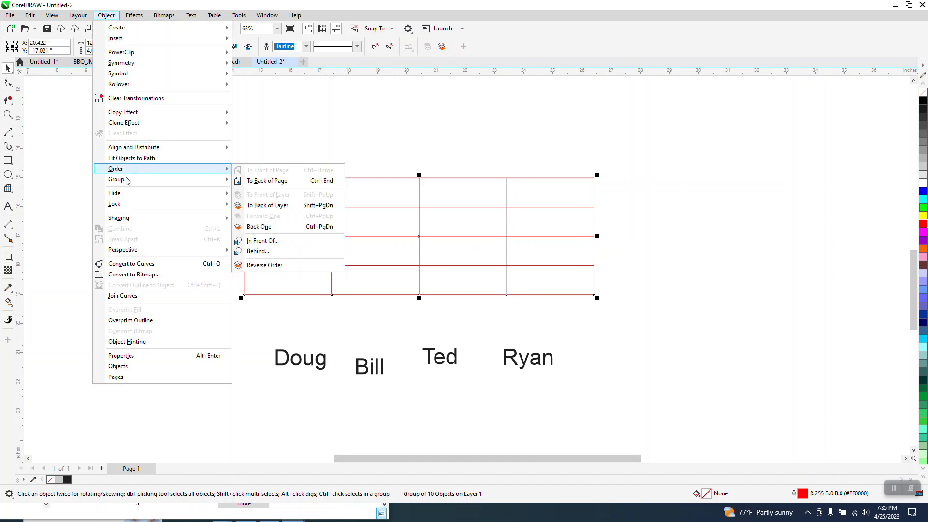
mouse_move(182, 183)
left_click(258, 192)
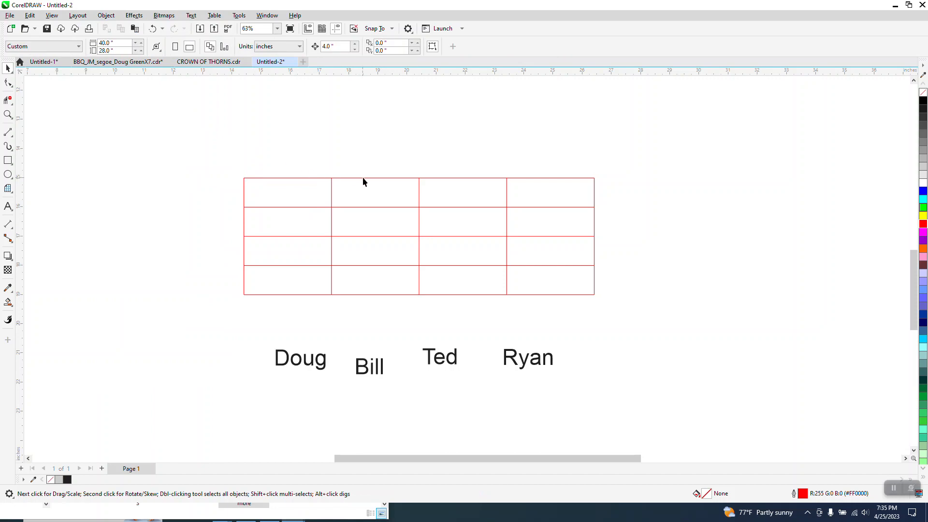
left_click_drag(362, 177, 363, 145)
left_click_drag(331, 199, 350, 199)
Undo the two line moves and move Bill up to head a column of names.
left_click(153, 29)
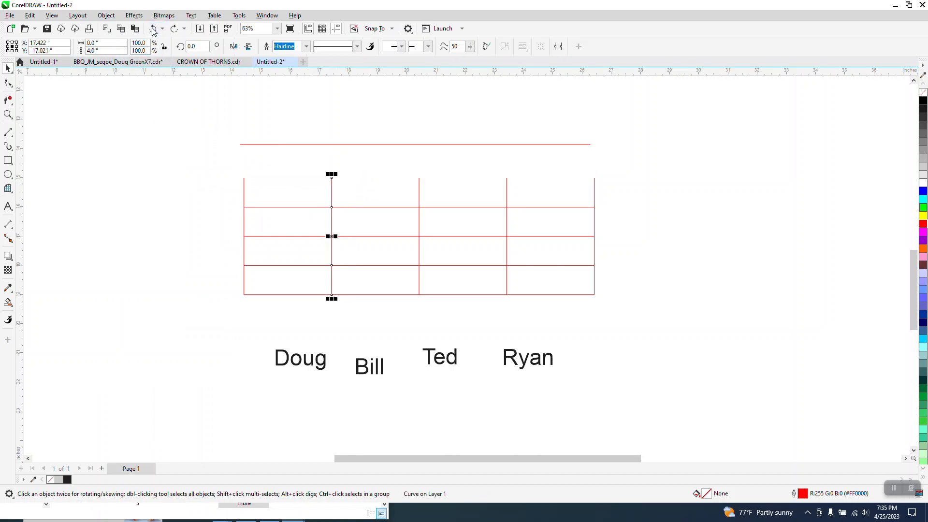
left_click(153, 29)
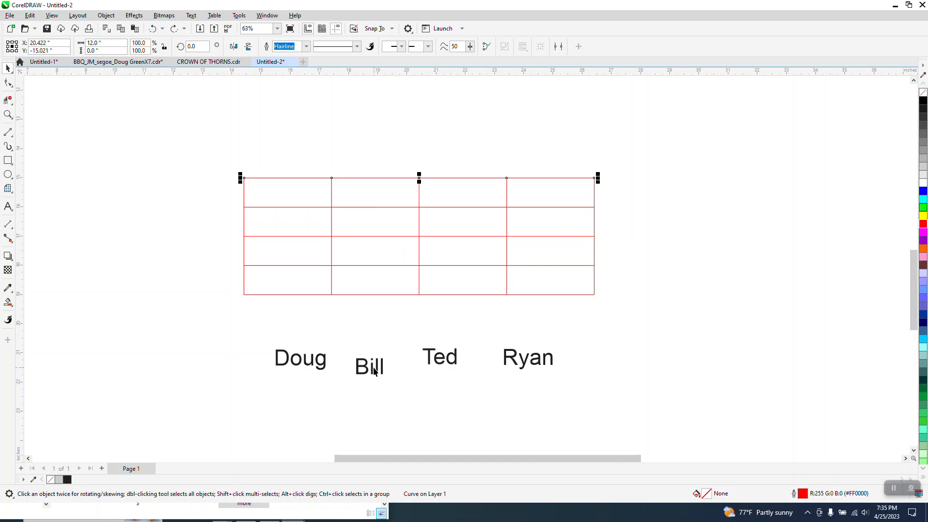
left_click_drag(374, 371, 391, 330)
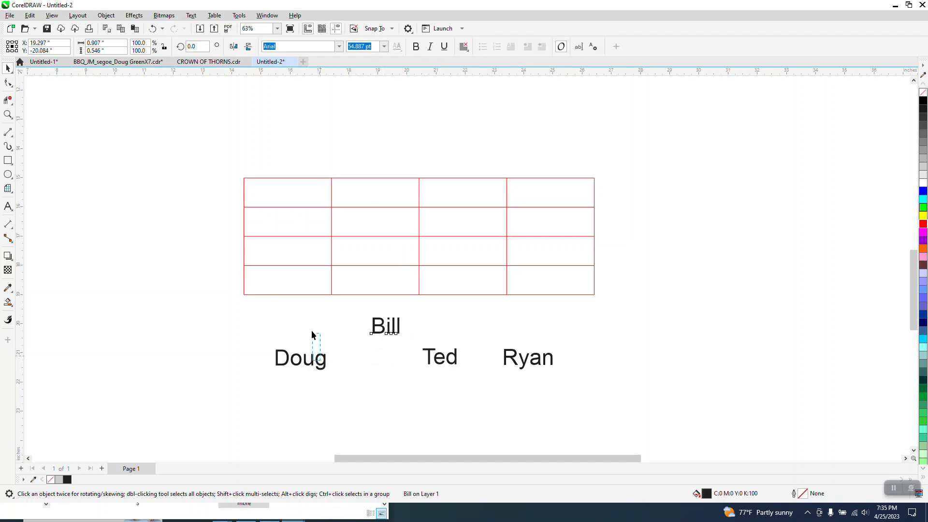
Stack Doug, Ted and Ryan in order beneath Bill in one vertical column.
left_click(321, 361)
left_click_drag(321, 362, 387, 392)
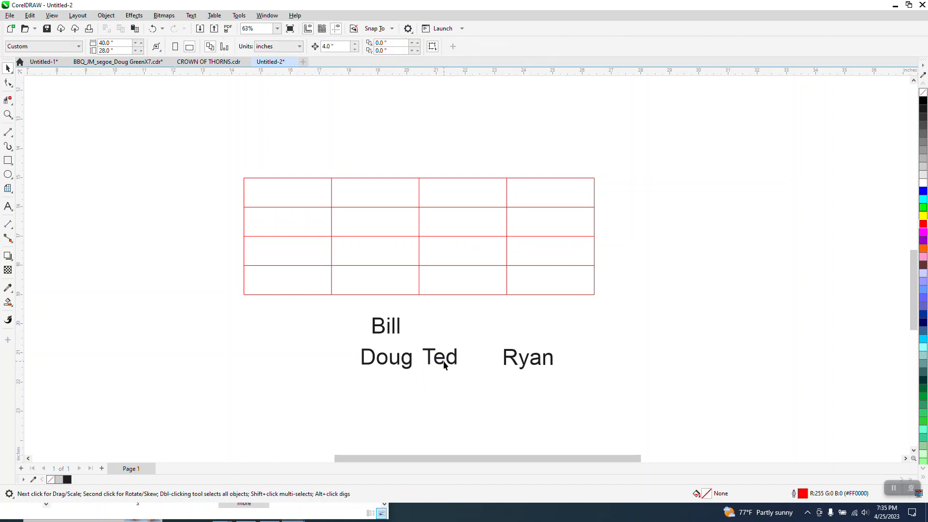
left_click_drag(443, 365, 391, 396)
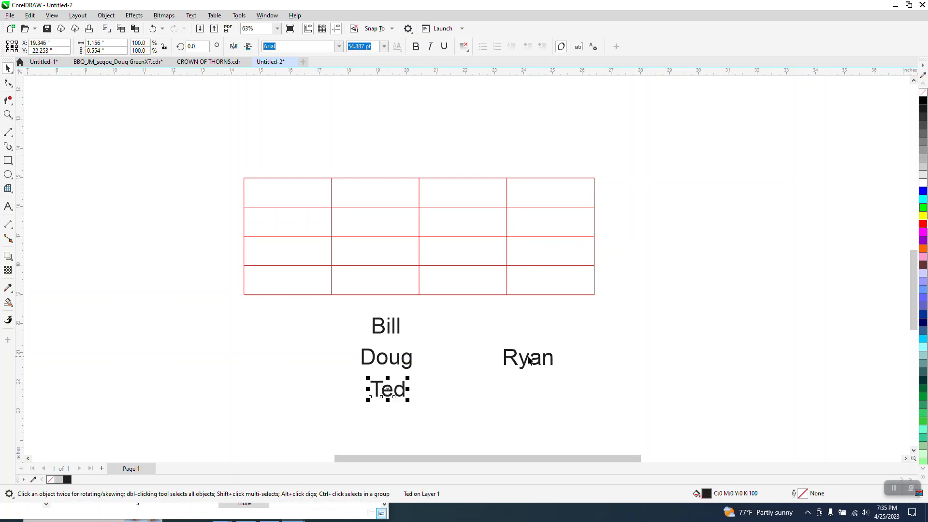
left_click_drag(529, 360, 395, 428)
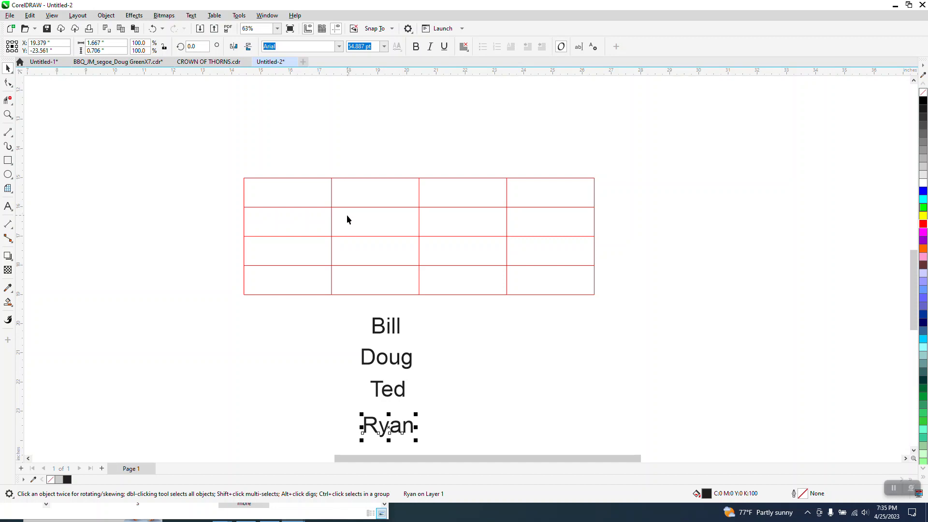
left_click(8, 302)
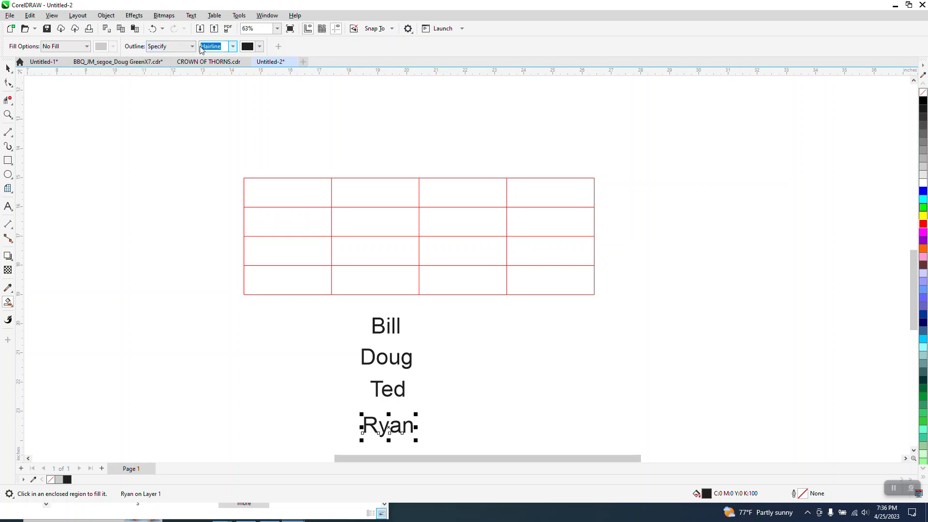
Centre Bill in the grid's top-left cell using a Smart Fill shape of that cell.
left_click(276, 192)
left_click(7, 68)
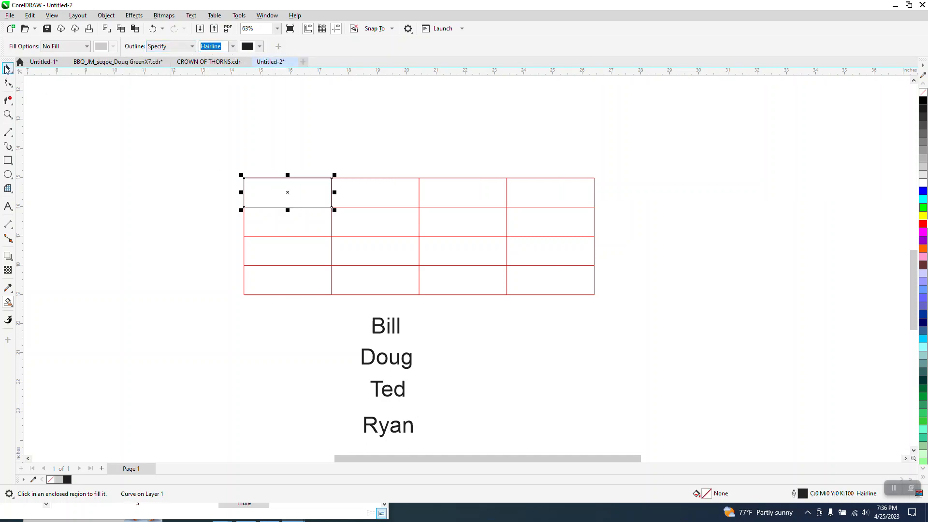
left_click(400, 319)
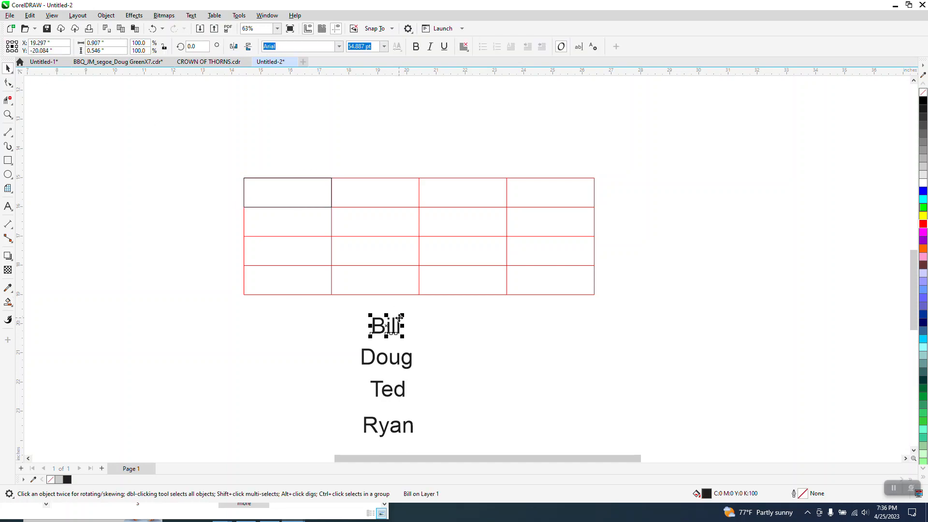
left_click(293, 198, "shift")
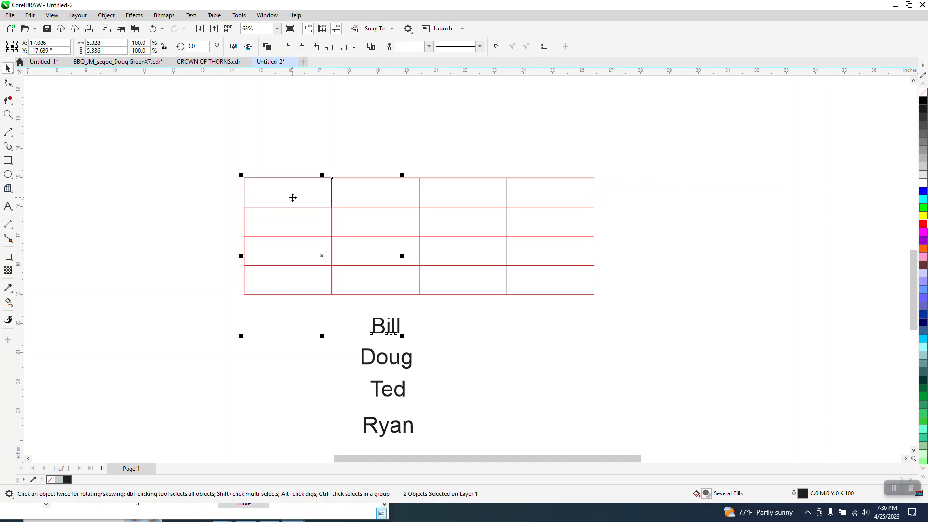
key("e")
key("c")
left_click(331, 183)
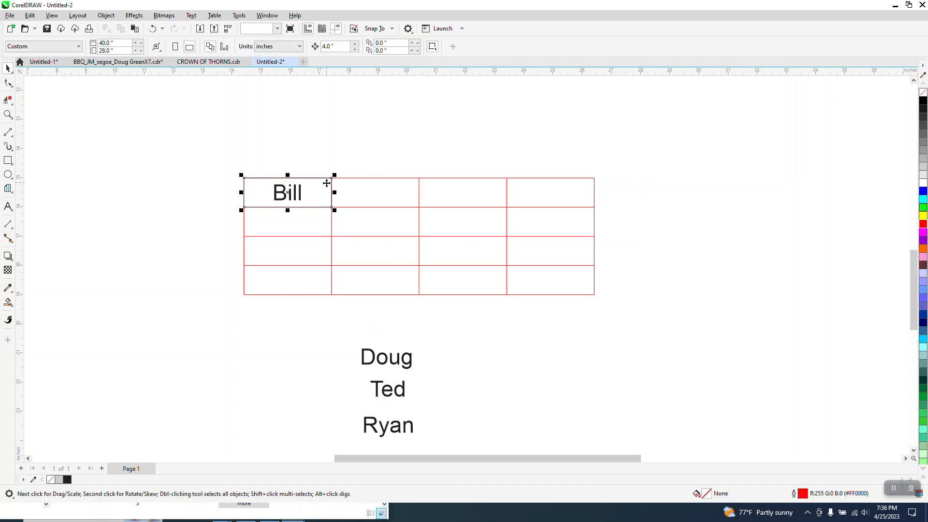
left_click(331, 177)
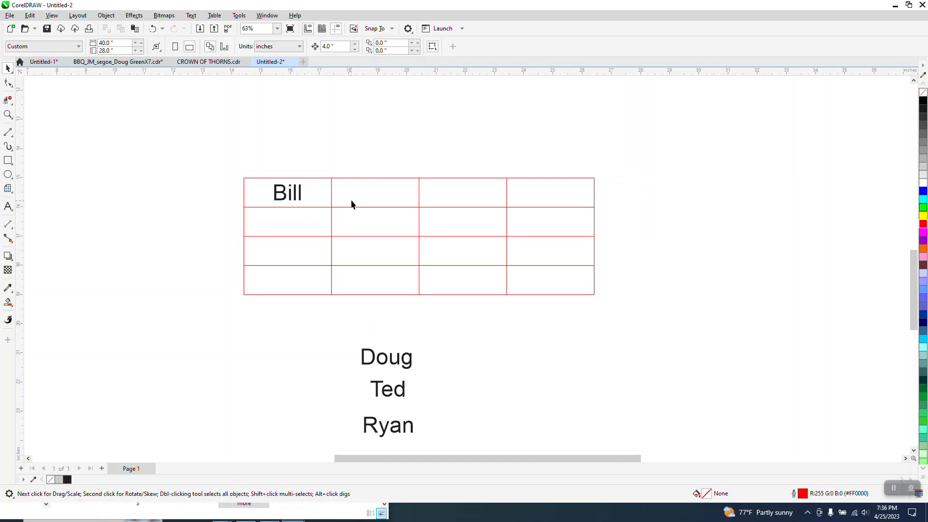
Centre Doug in the second top-row cell using a Smart Fill shape of that cell.
left_click(8, 303)
left_click(396, 195)
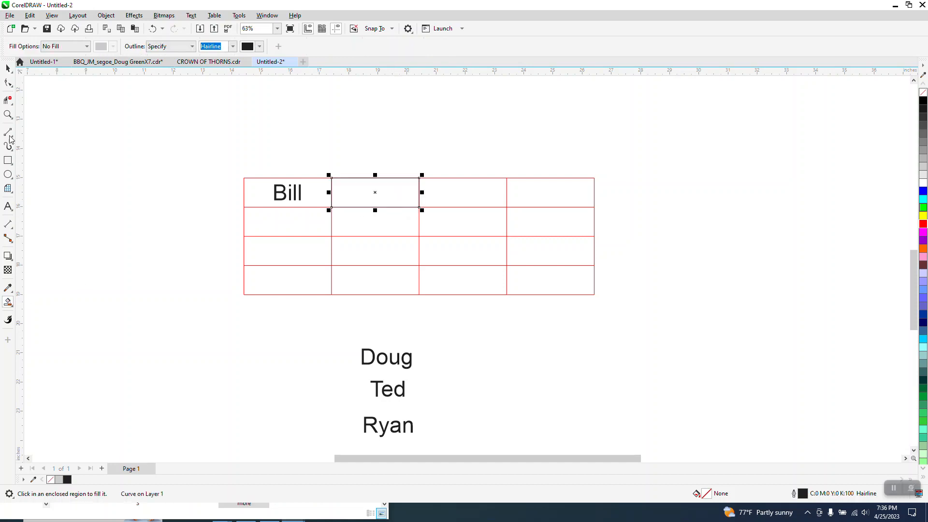
left_click(8, 68)
left_click(391, 358)
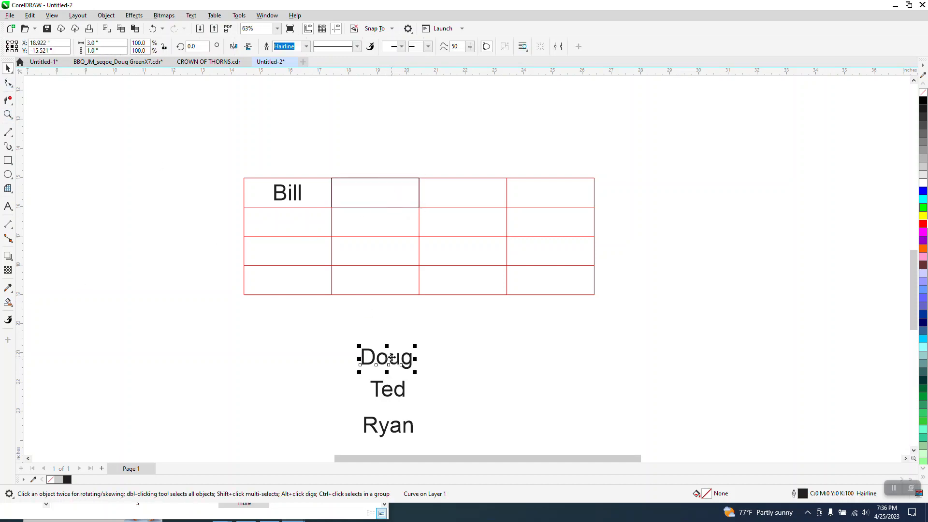
left_click(399, 198, "shift")
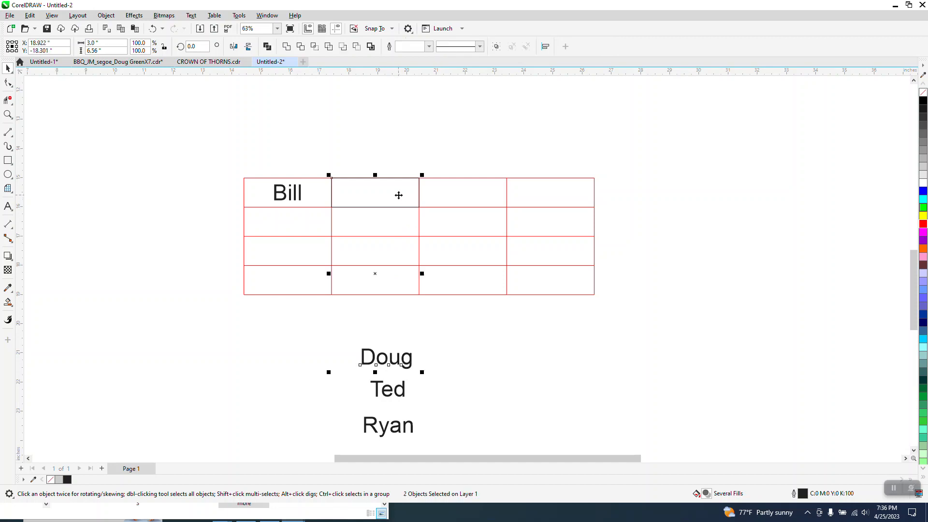
key("e")
key("c")
left_click(419, 152)
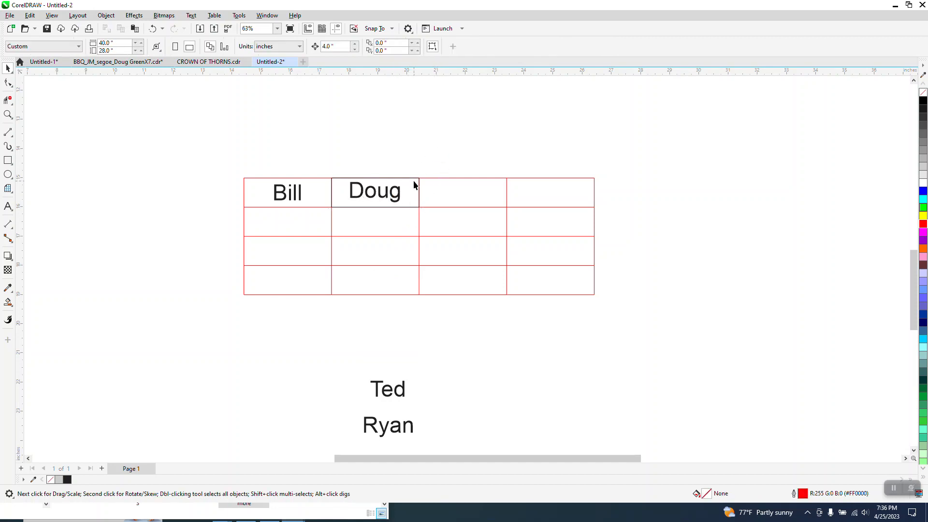
left_click(414, 184)
Move Ted and Ryan up and to the right toward the table.
left_click(414, 175)
left_click_drag(403, 392, 452, 334)
left_click_drag(405, 421, 430, 391)
left_click_drag(412, 426, 527, 350)
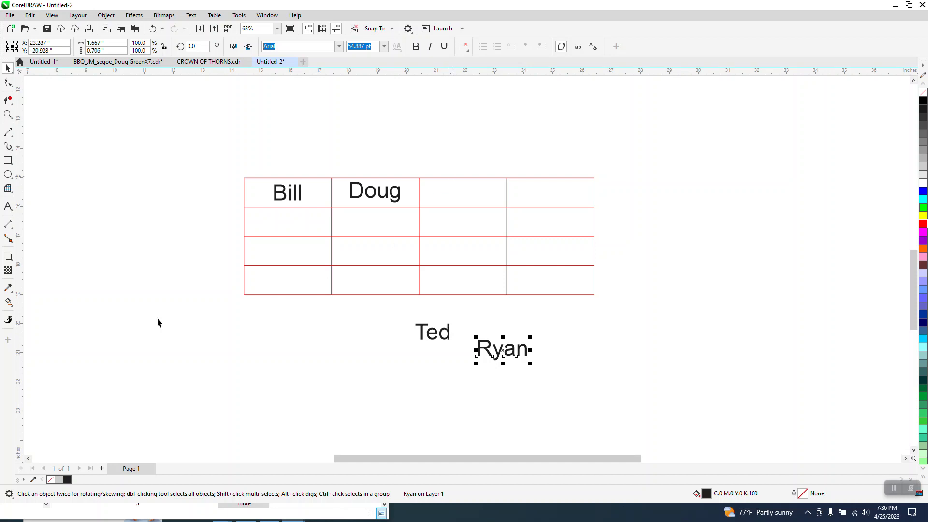
Smart Fill the third and fourth top-row cells and centre Ted in the third cell.
left_click(8, 303)
left_click(473, 190)
left_click(533, 192)
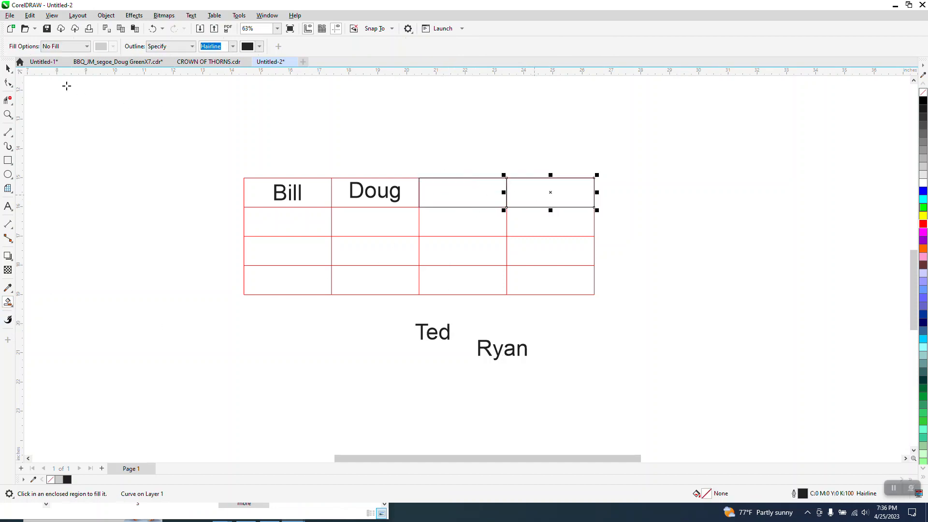
key("space")
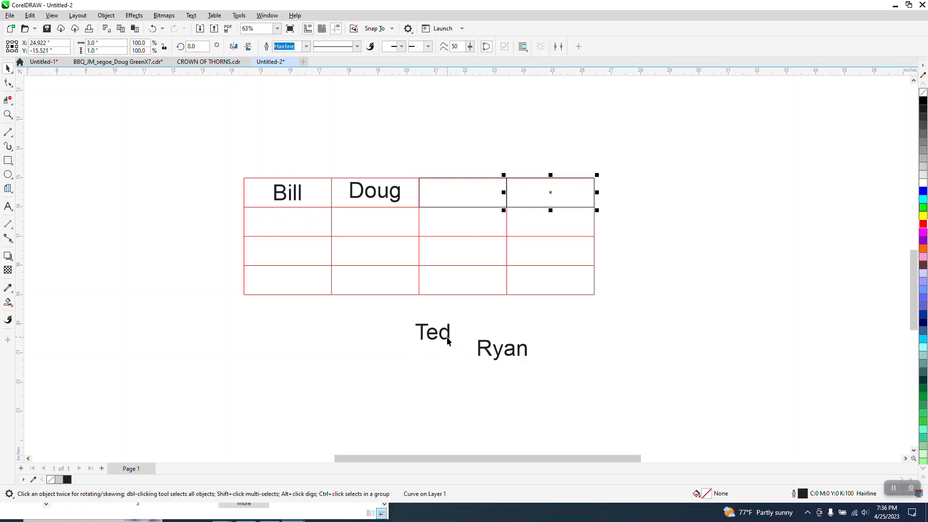
left_click(447, 338)
left_click(478, 193, "shift")
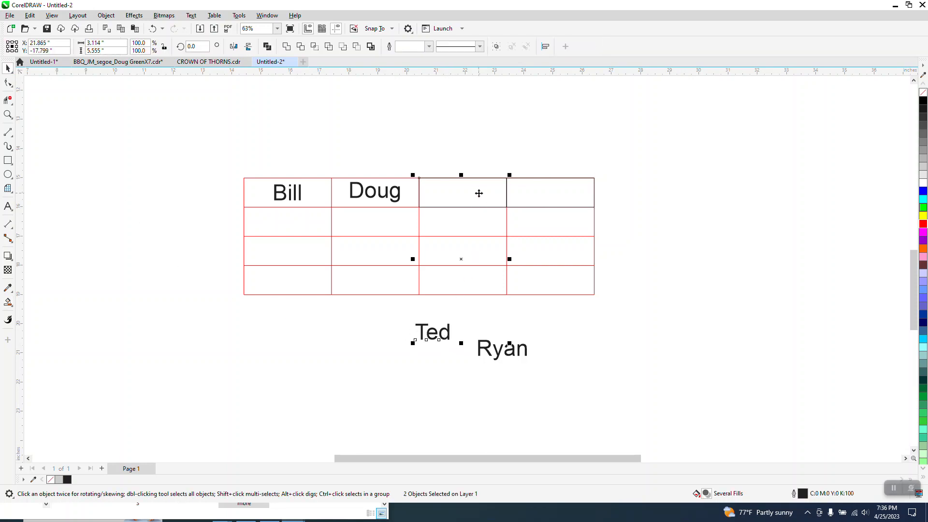
key("r")
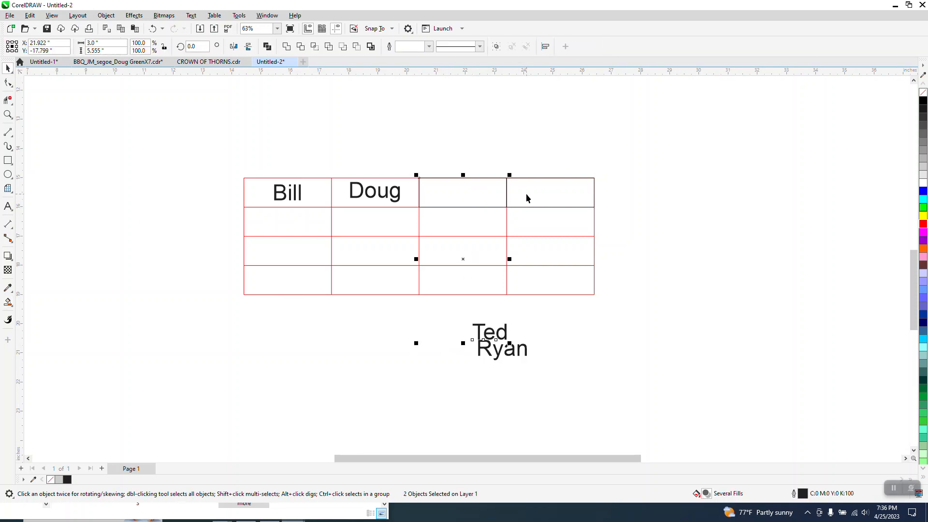
key("e")
key("c")
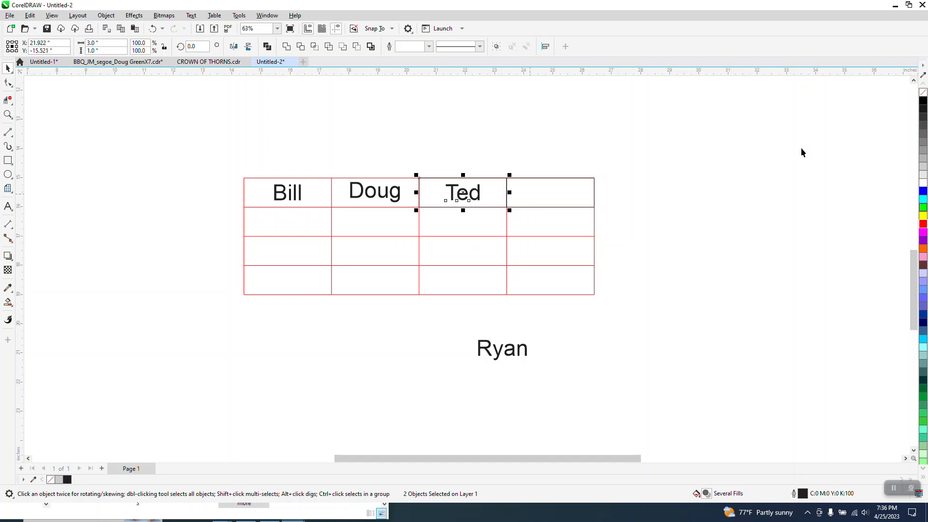
key("Escape")
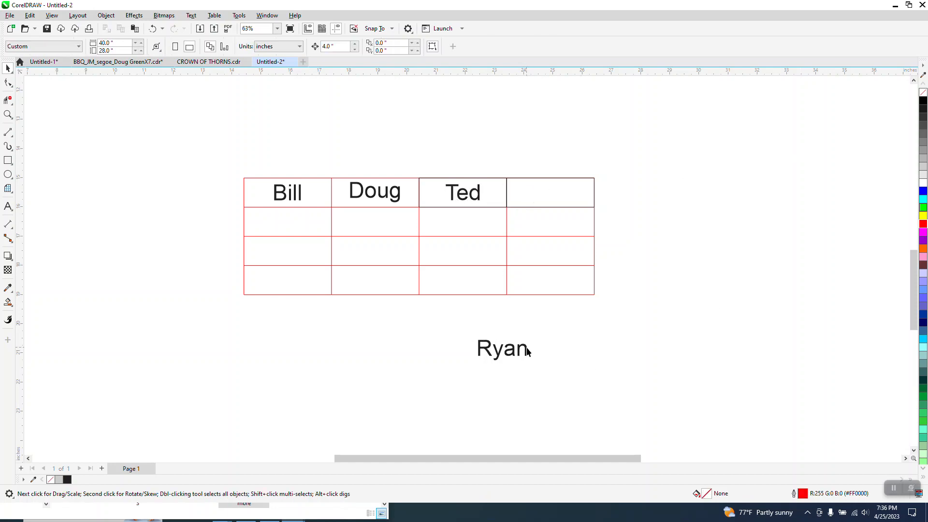
Centre Ryan in the fourth top-row cell, then clear the selection.
left_click(528, 351)
left_click(580, 195, "shift")
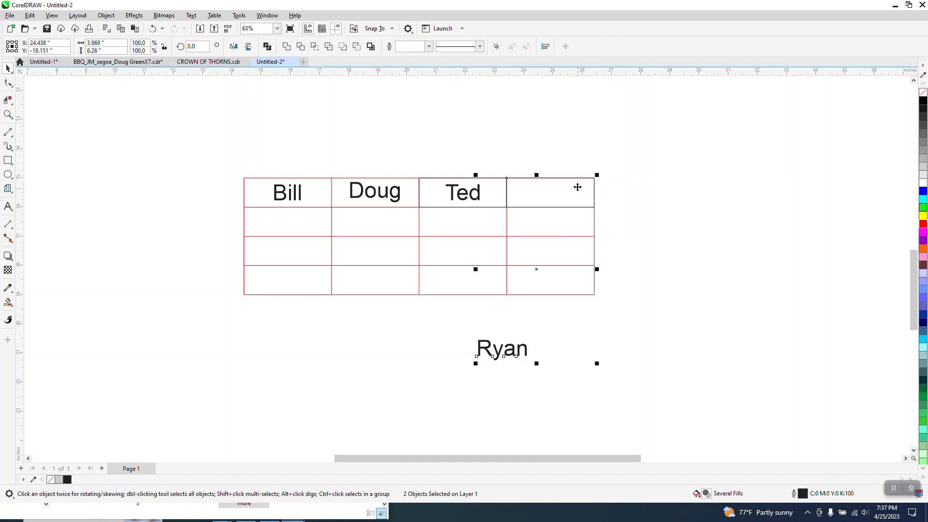
key("e")
key("c")
key("Escape")
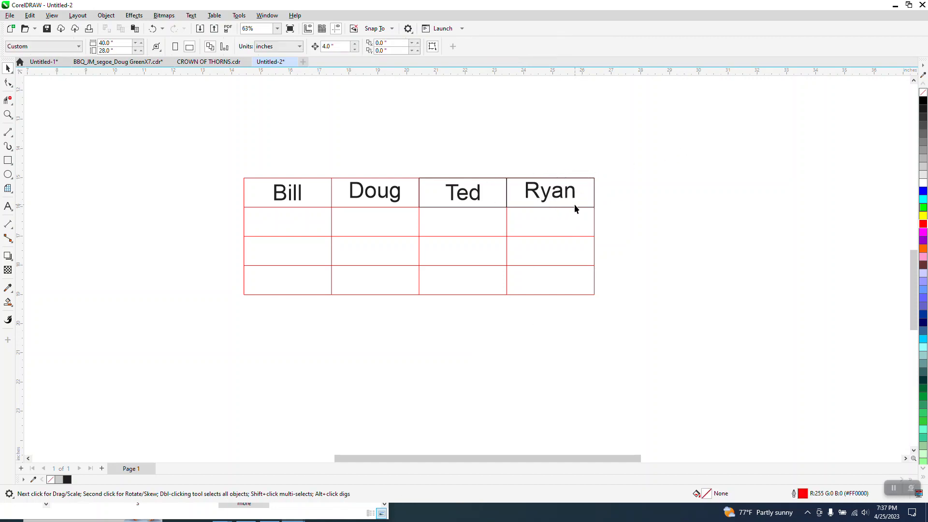
left_click(582, 195)
key("Escape")
left_click(505, 192)
key("Escape")
left_click(7, 206)
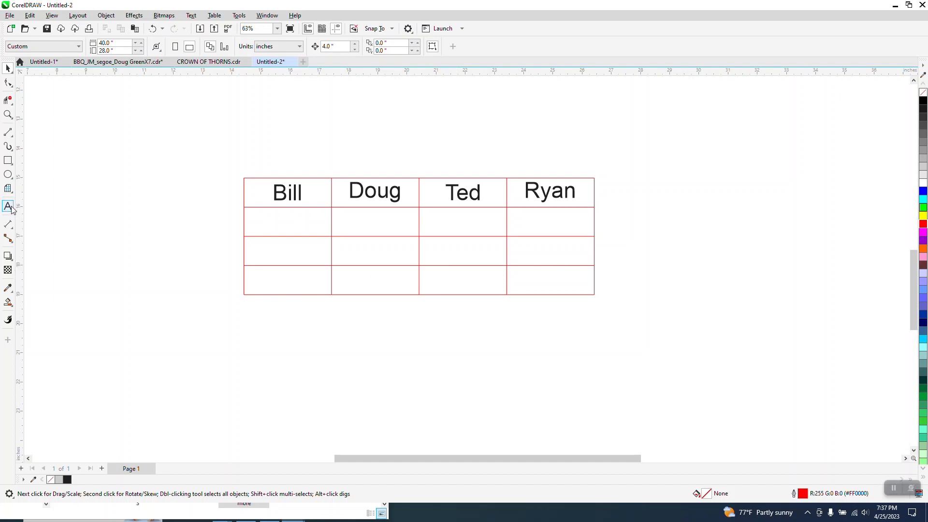
left_click(355, 352)
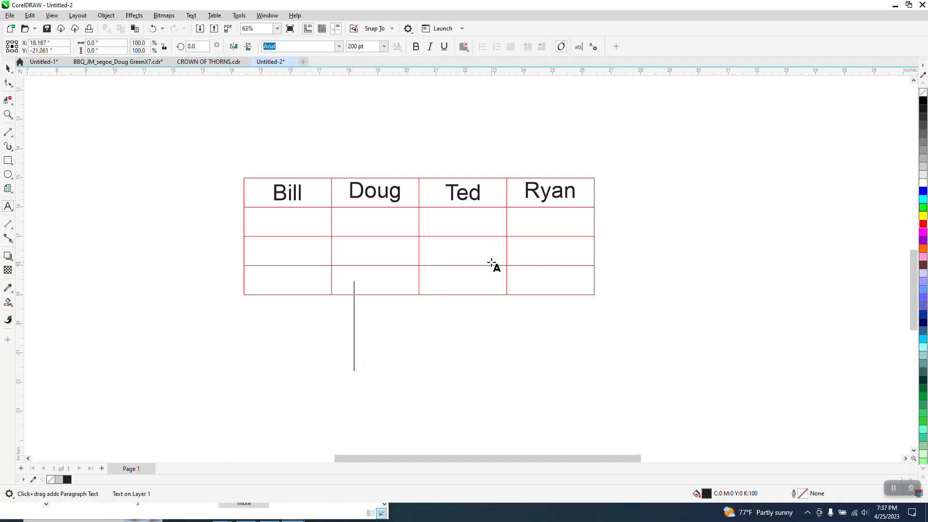
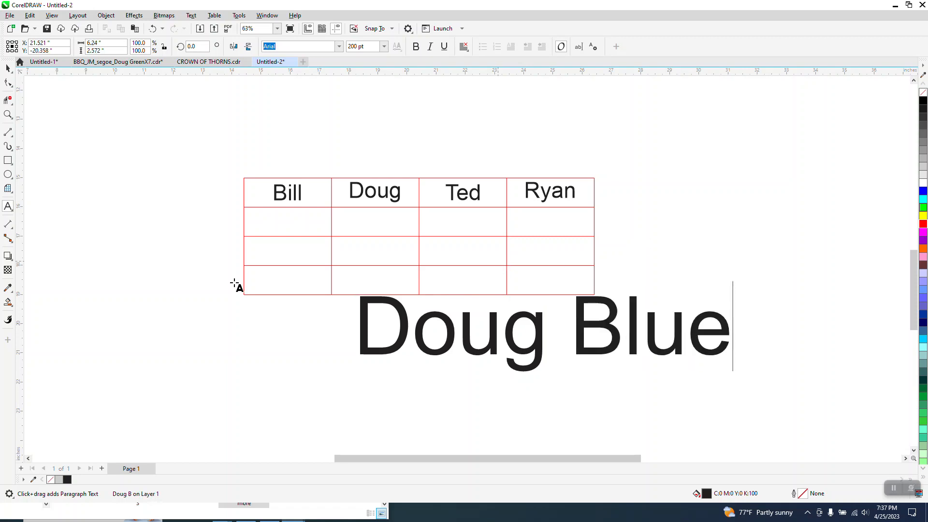
key("Escape")
left_click(8, 67)
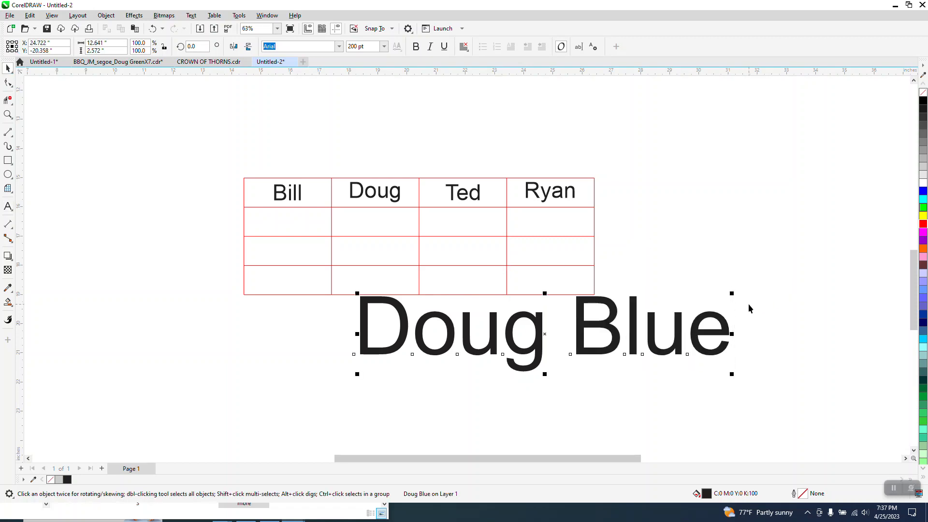
left_click_drag(731, 293, 602, 346)
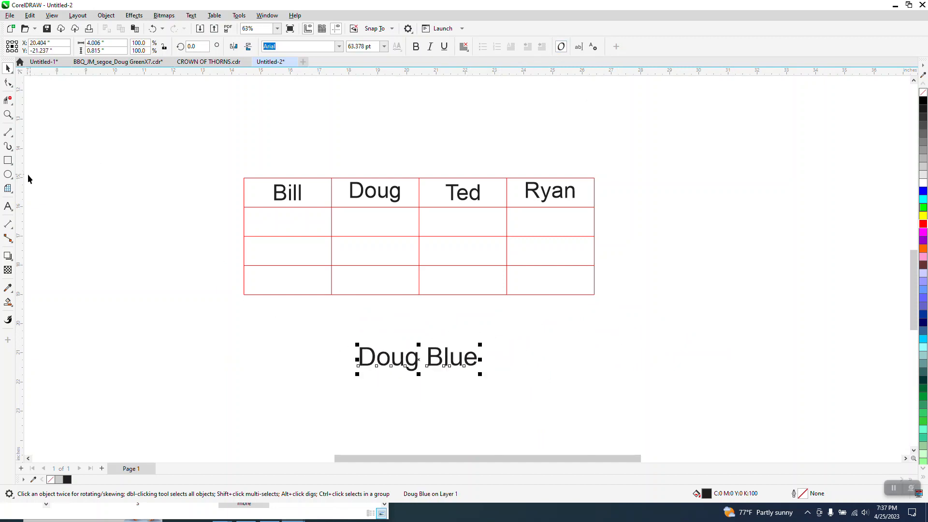
Add 'Best Man' as a second line, centre-align both lines, and shrink the caption further.
left_click(8, 206)
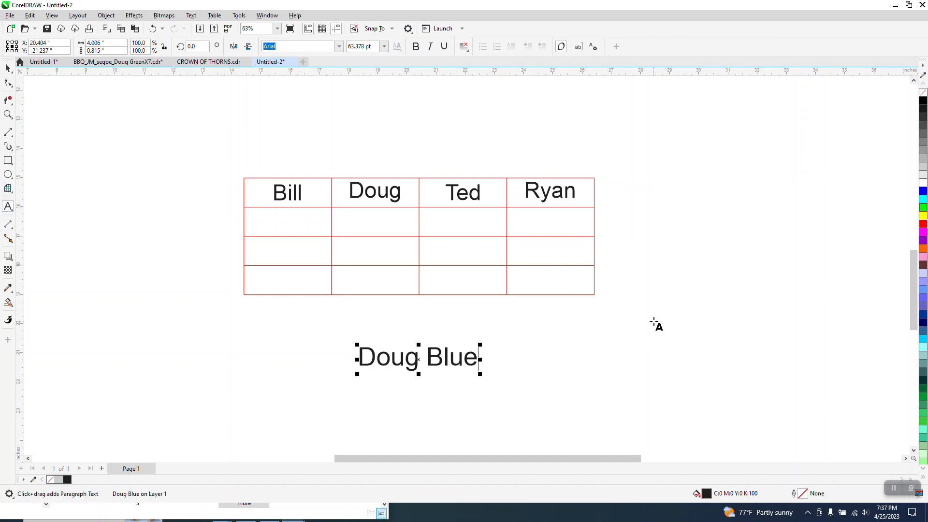
key("Return")
type("Best ")
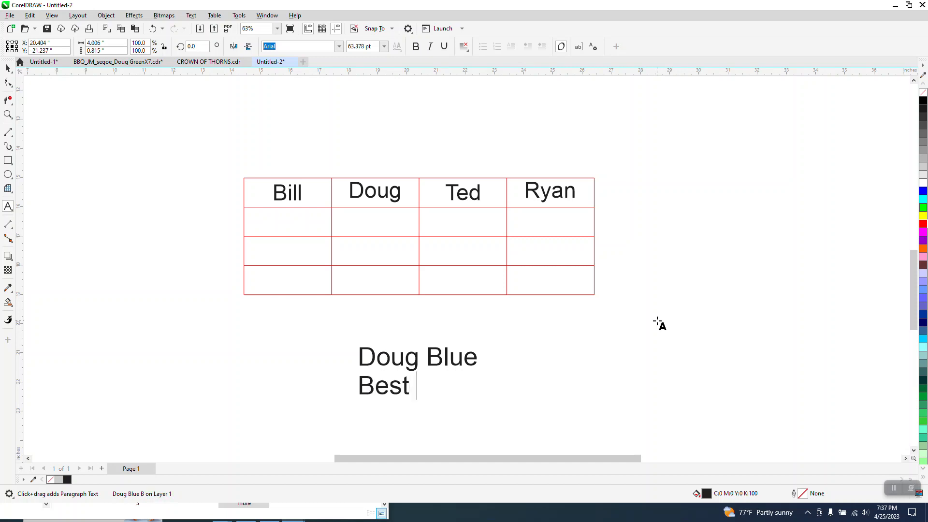
type("Man")
key("Escape")
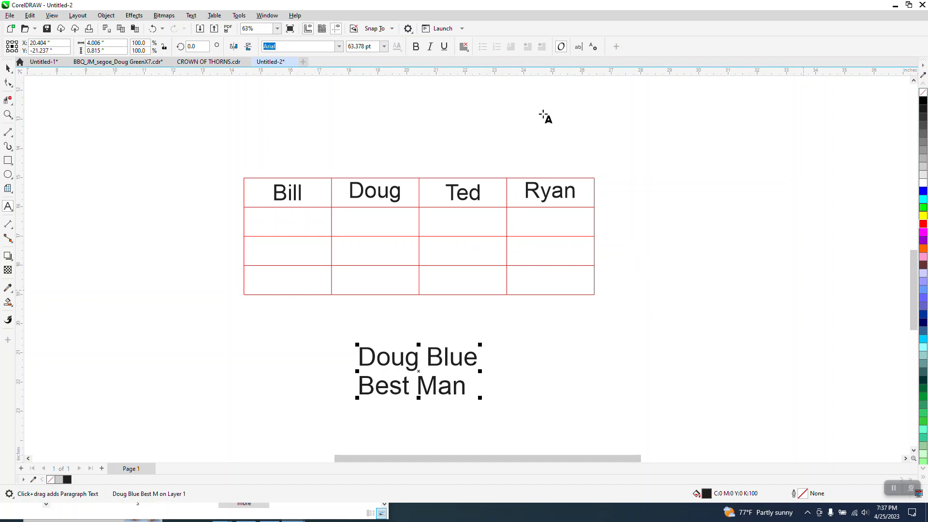
left_click(463, 47)
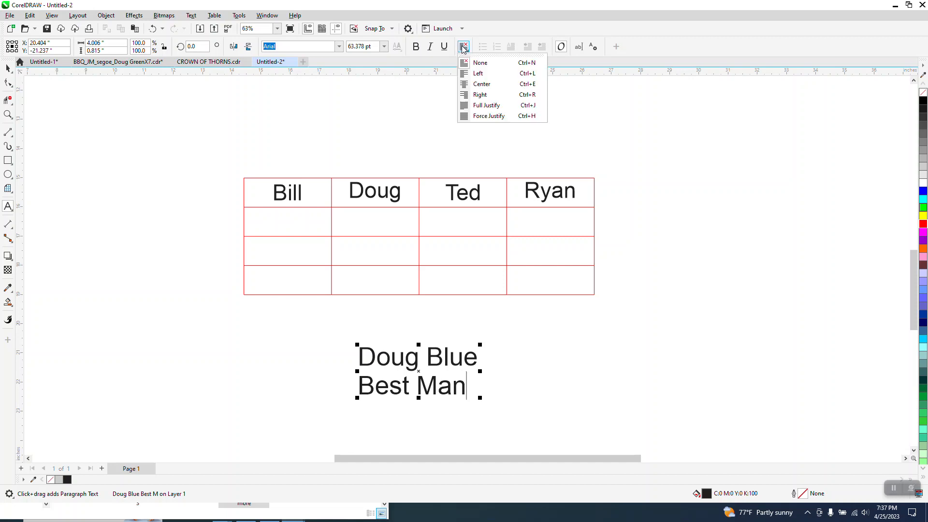
left_click(480, 84)
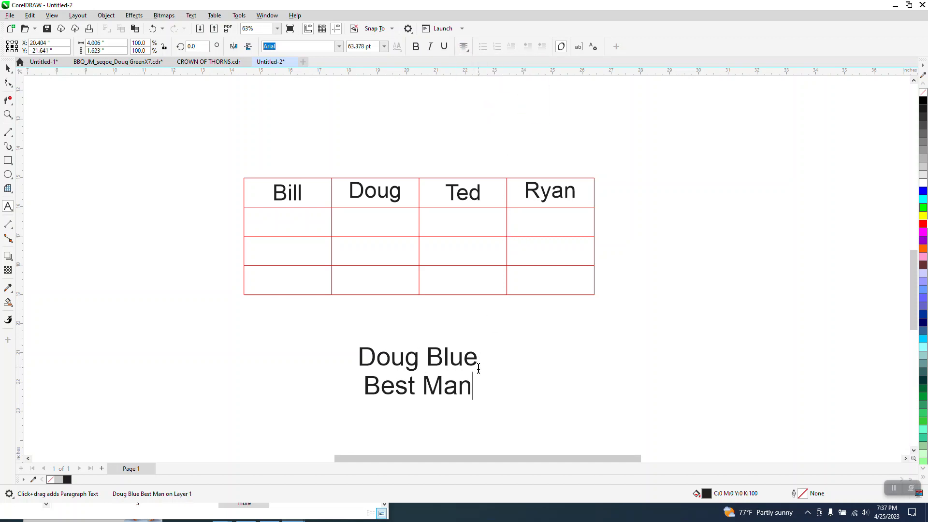
left_click(7, 69)
left_click_drag(480, 343, 437, 362)
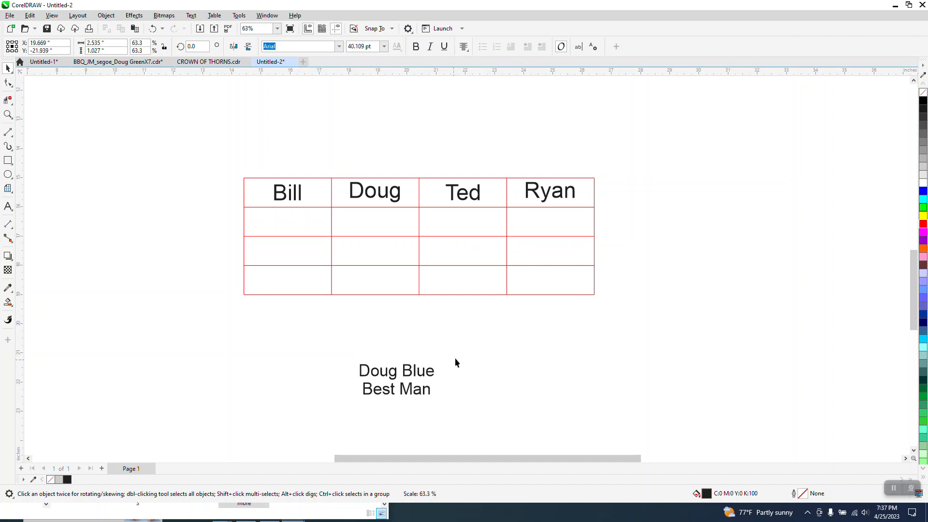
left_click(485, 333)
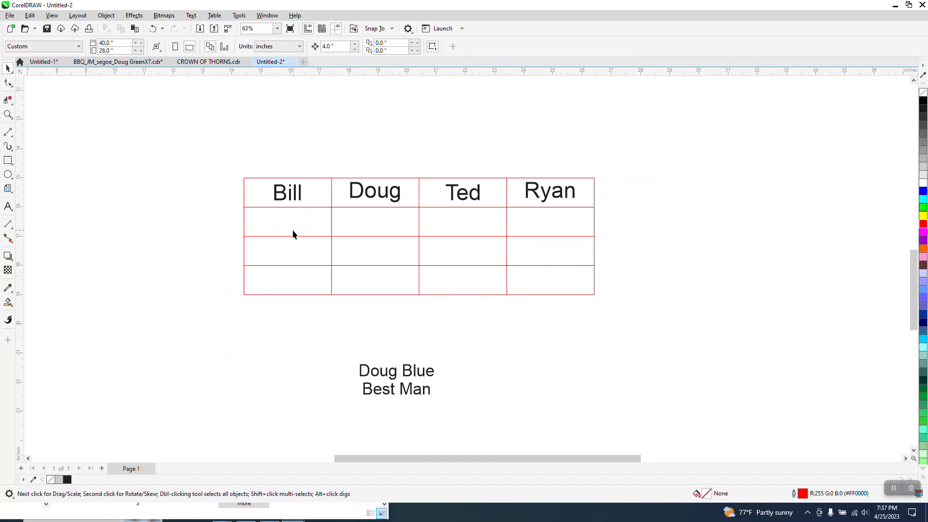
left_click(8, 302)
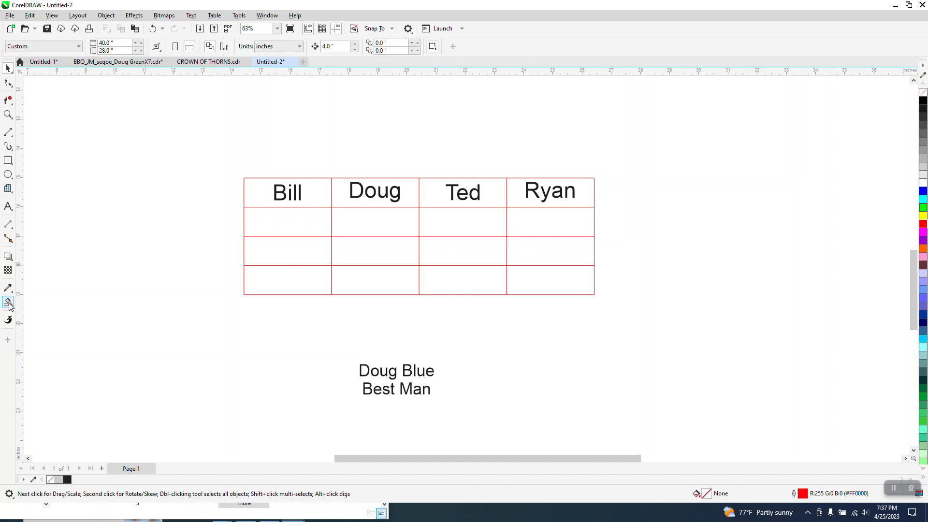
left_click(273, 230)
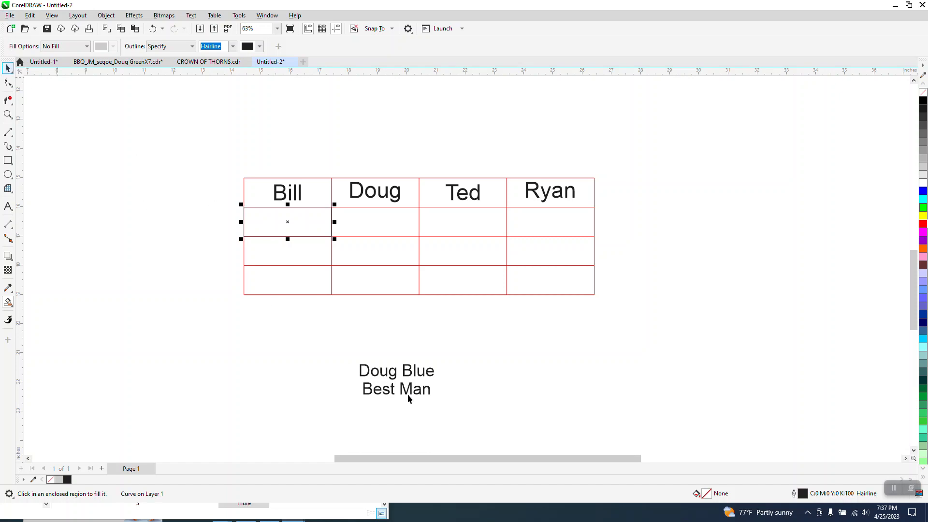
key("space")
left_click(424, 375)
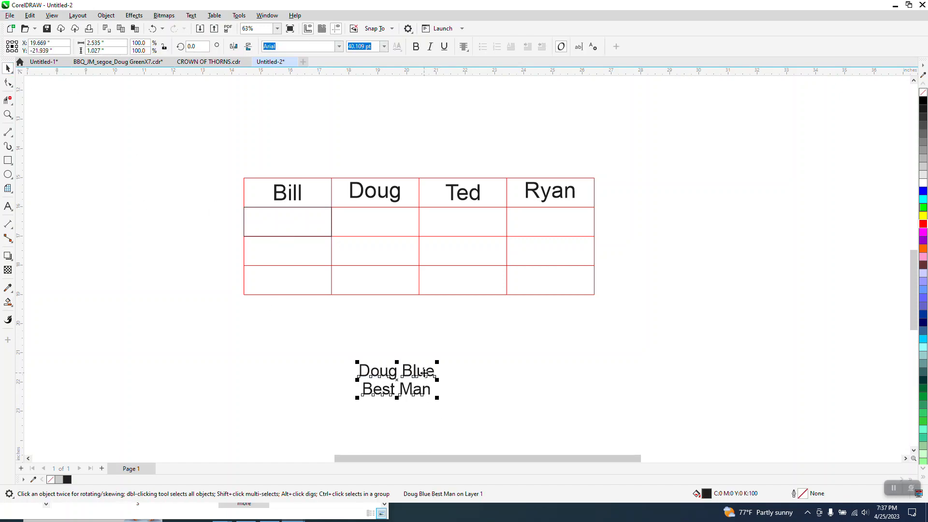
left_click(307, 225, "shift")
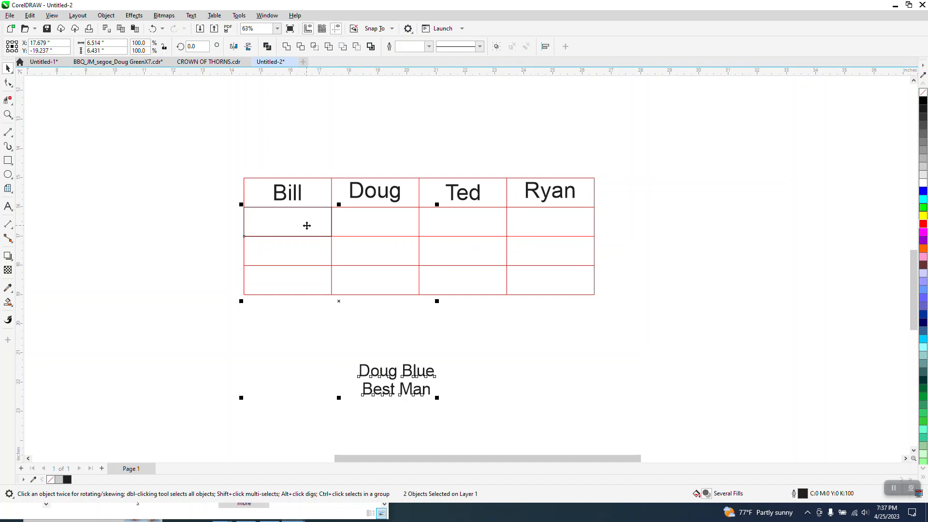
key("e")
key("c")
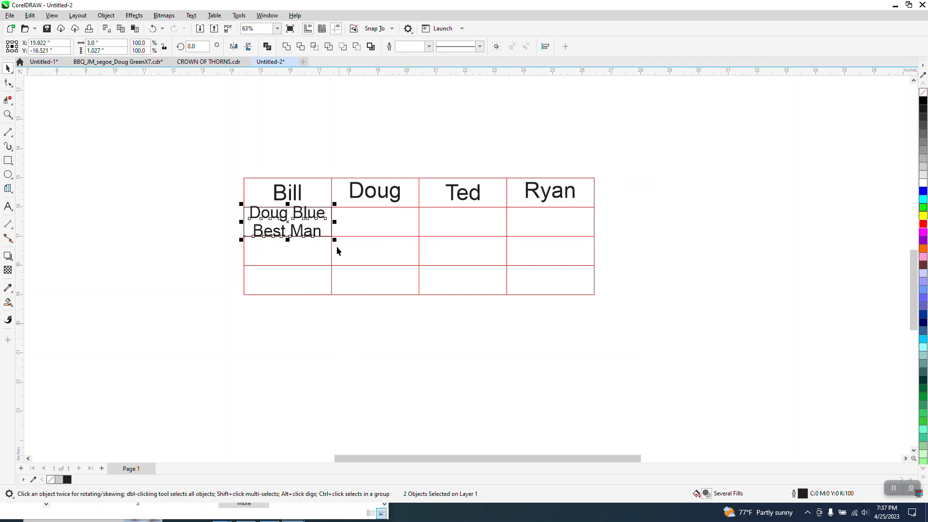
Try shrinking the text with the cell, then undo that and the alignment.
left_click_drag(334, 204, 327, 216)
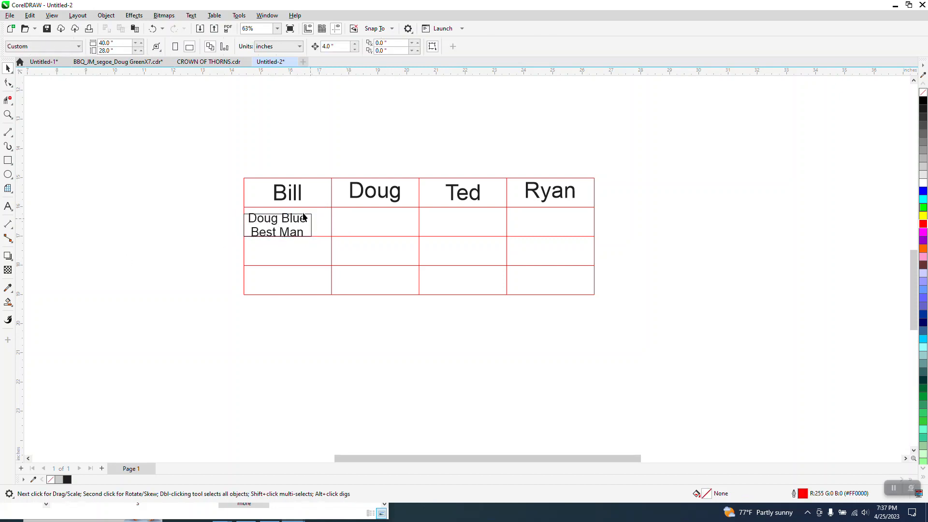
left_click(152, 29)
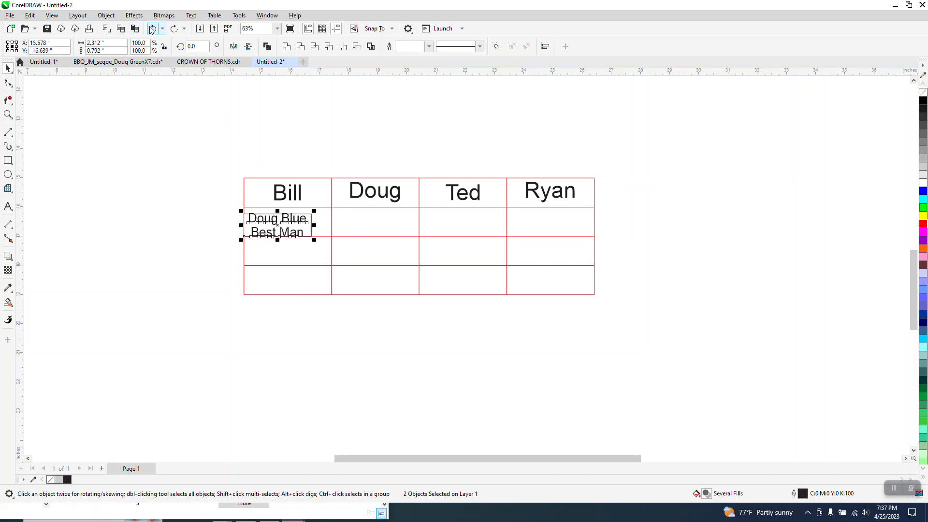
left_click(152, 28)
left_click(152, 29)
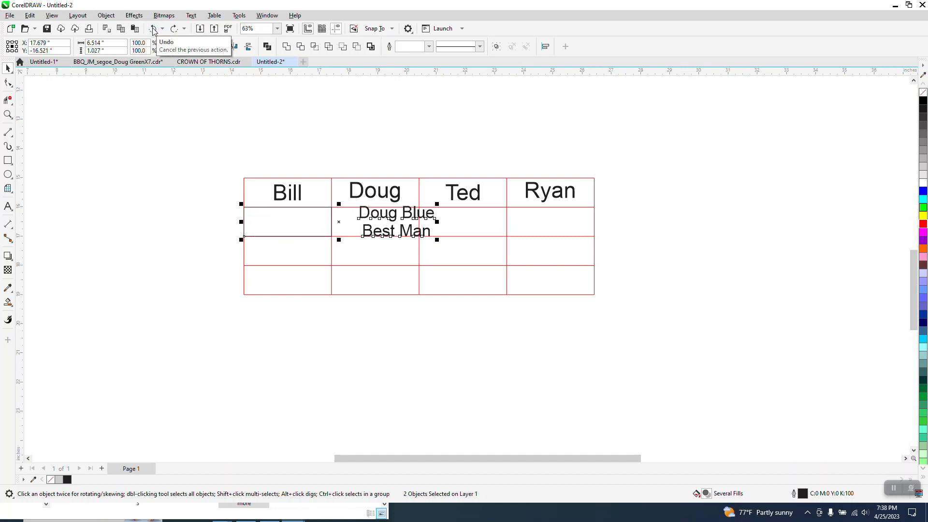
Re-select the caption and centre it again in the cell below Bill, then deselect.
left_click(430, 213)
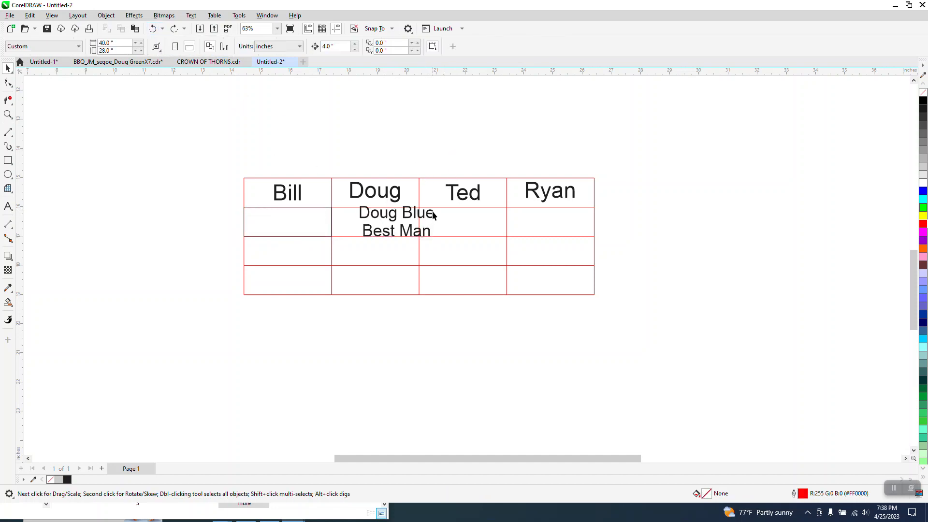
left_click_drag(435, 230, 428, 342)
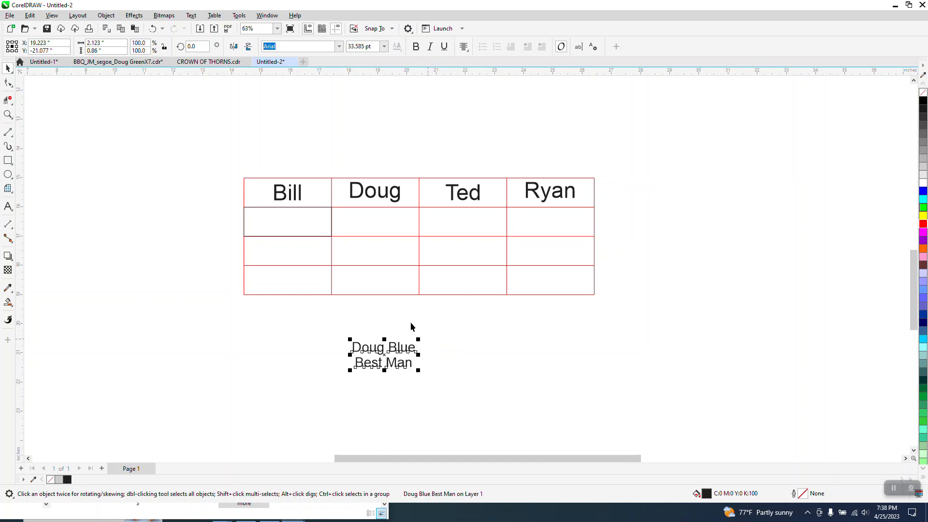
left_click(312, 222, "shift")
key("e")
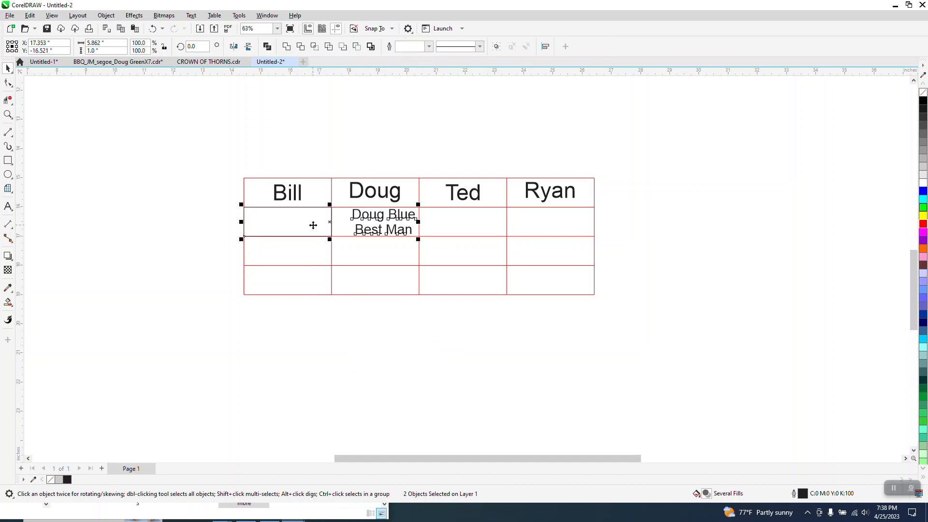
key("c")
left_click(331, 230)
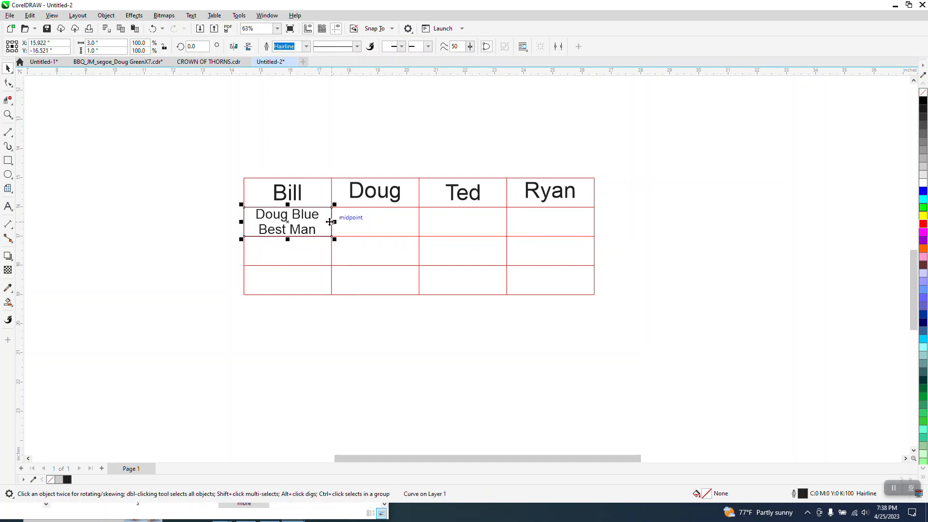
left_click(309, 308)
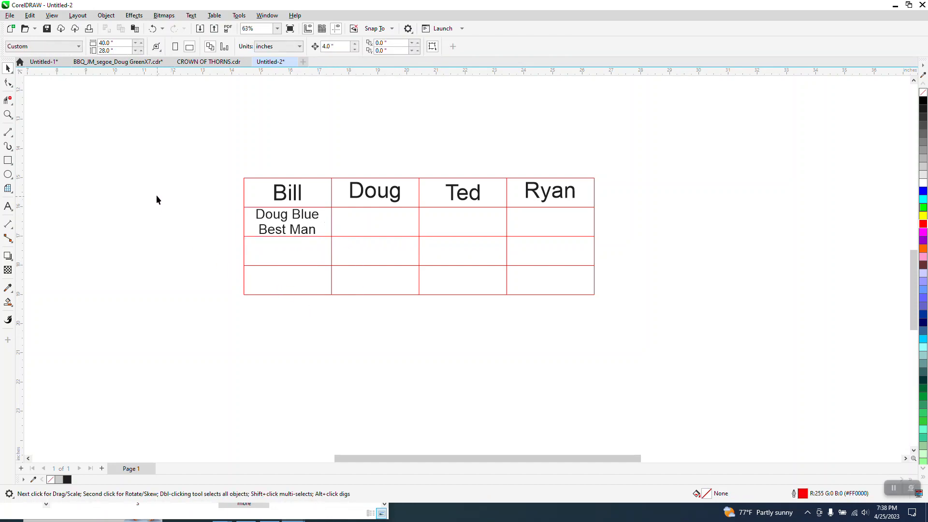
left_click(8, 115)
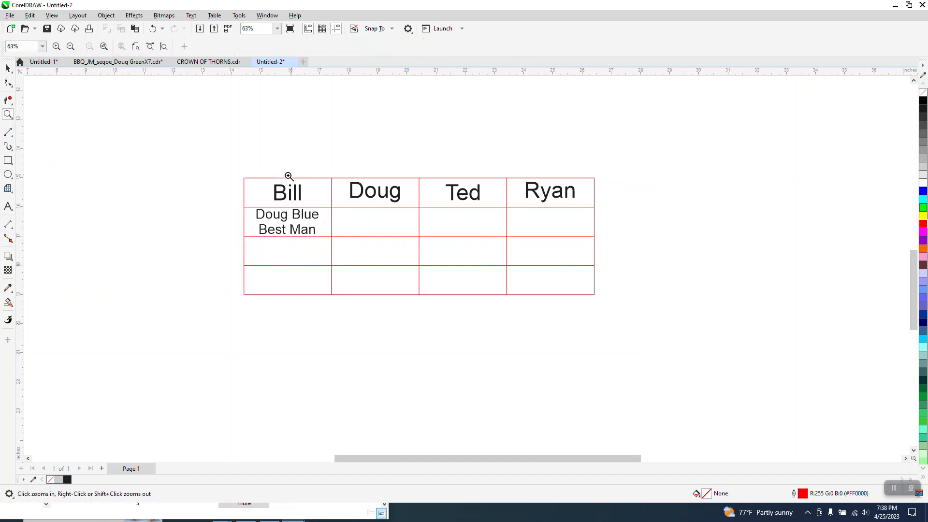
left_click_drag(202, 188, 757, 302)
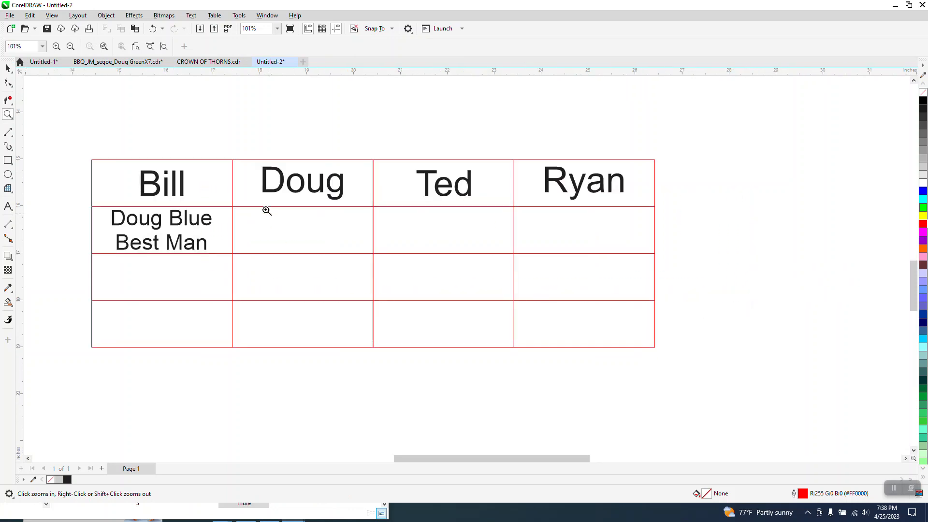
left_click(9, 83)
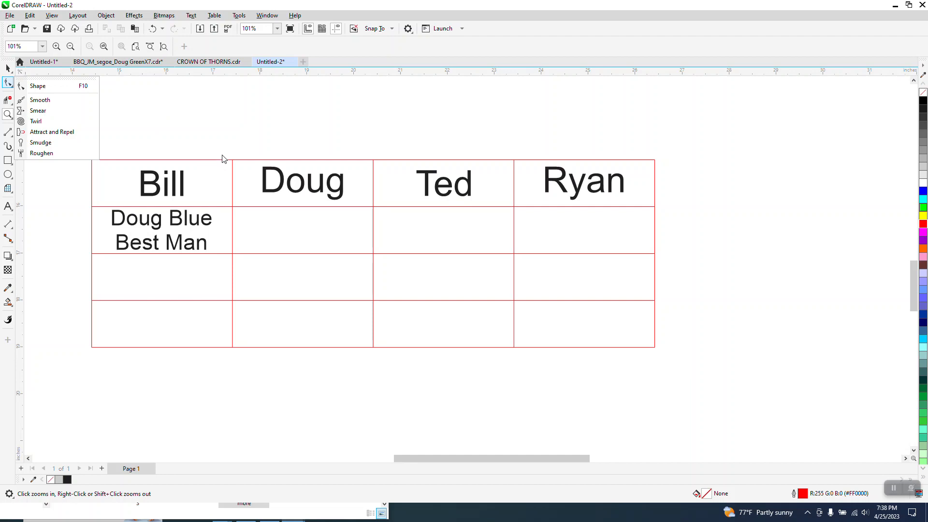
left_click(228, 157)
left_click_drag(229, 146, 240, 166)
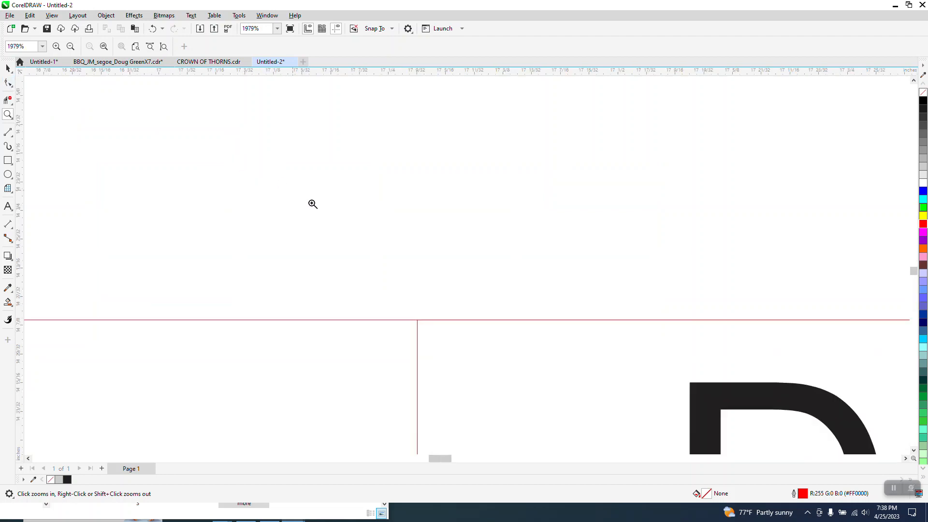
scroll(381, 215, "down", 10)
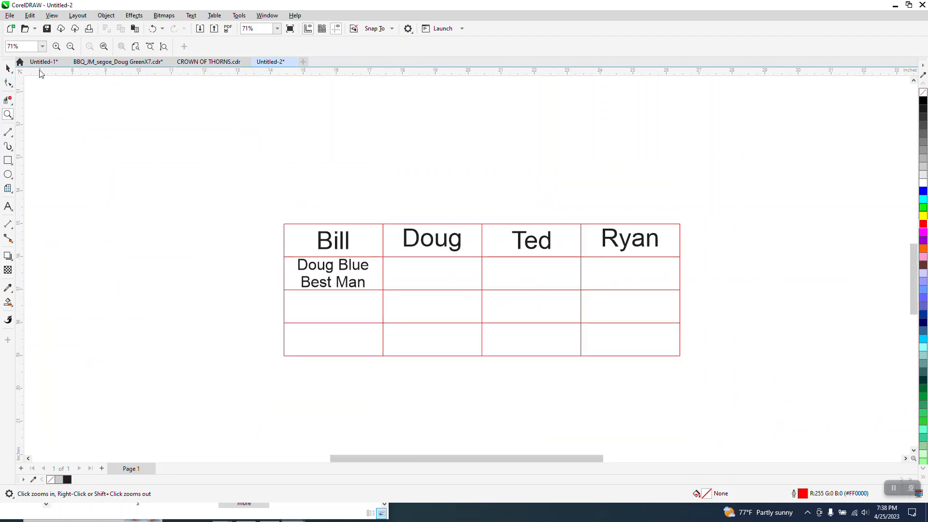
left_click(8, 68)
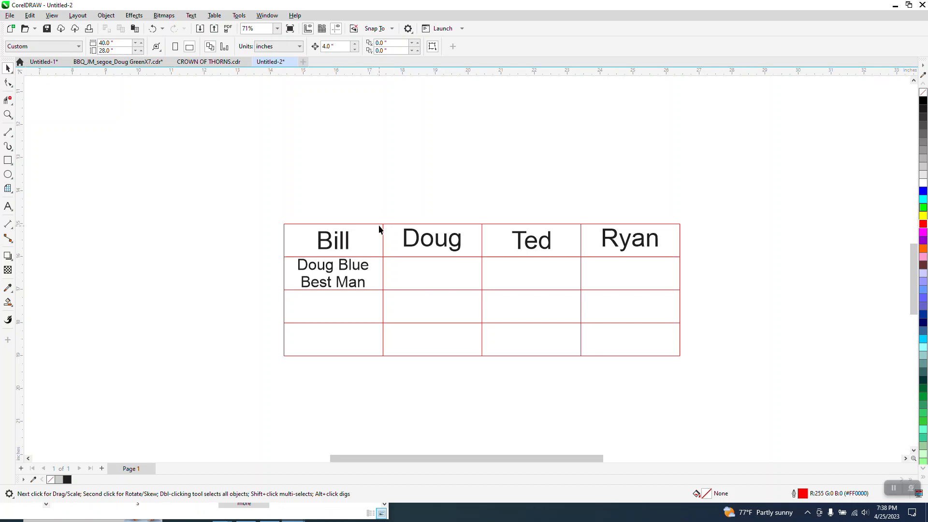
left_click_drag(379, 225, 380, 208)
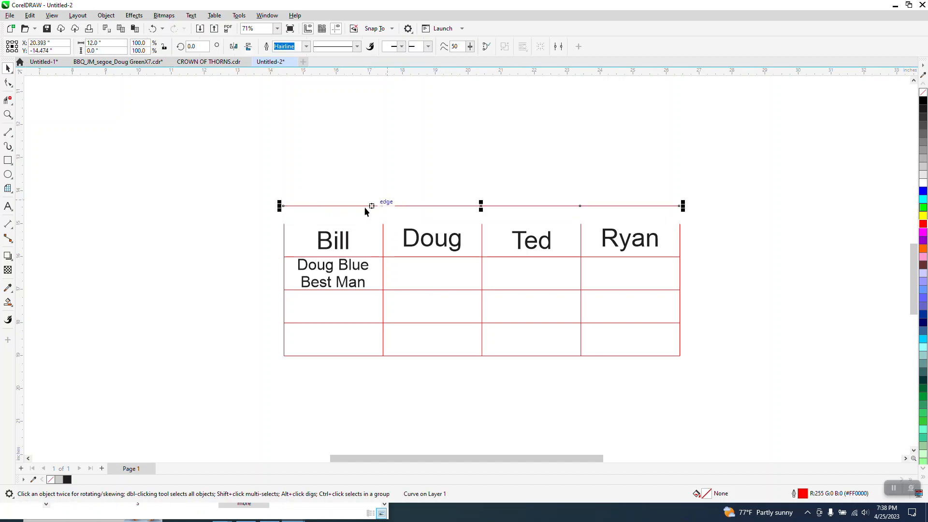
left_click(153, 29)
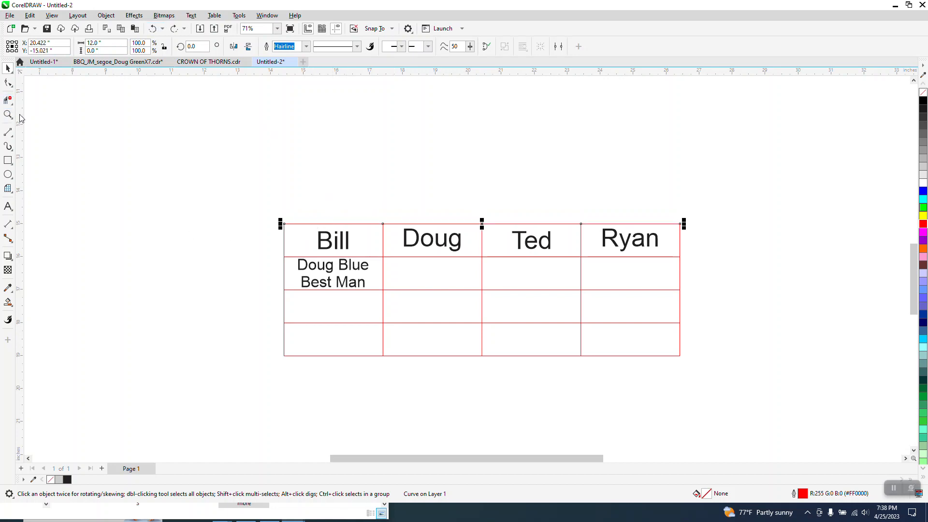
left_click(8, 115)
left_click_drag(227, 198, 899, 362)
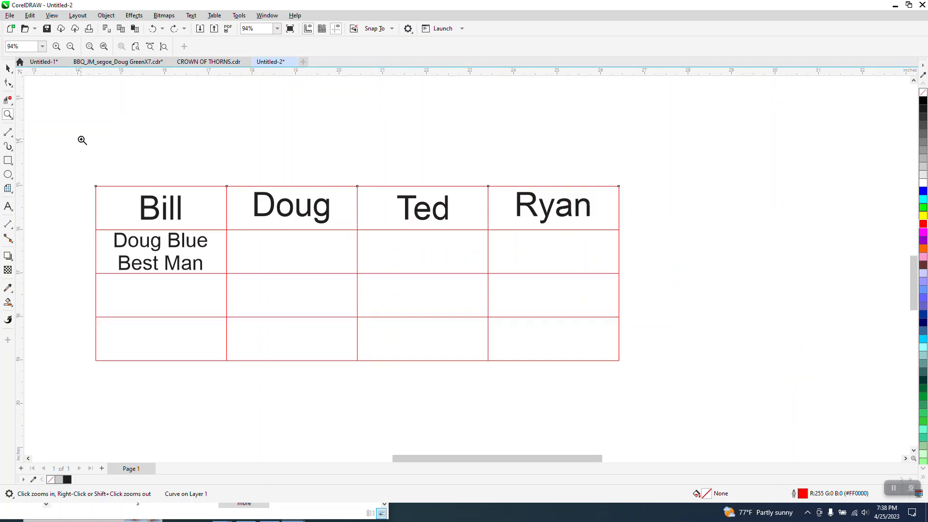
left_click(7, 68)
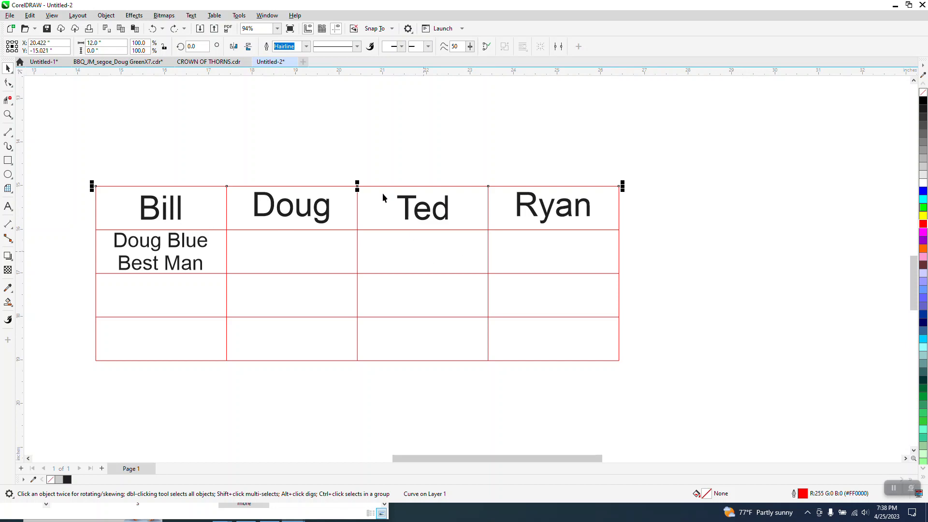
left_click(382, 170)
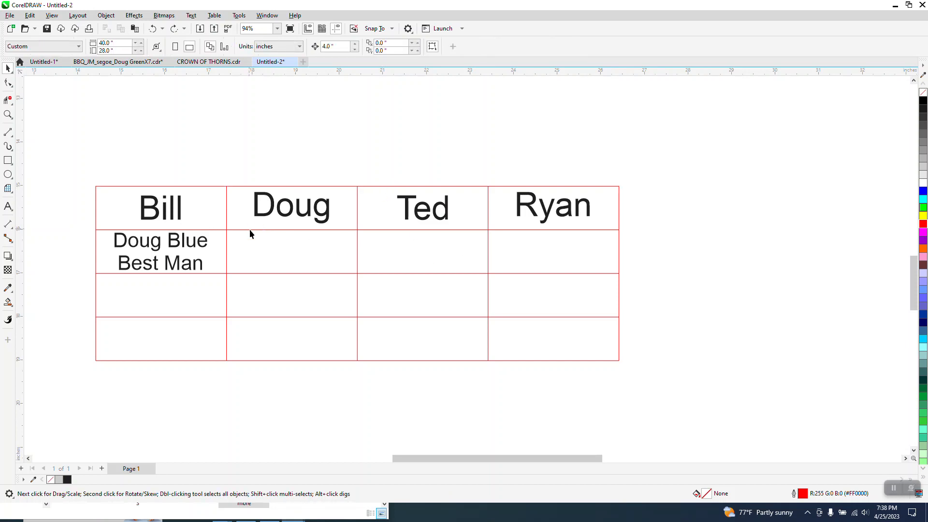